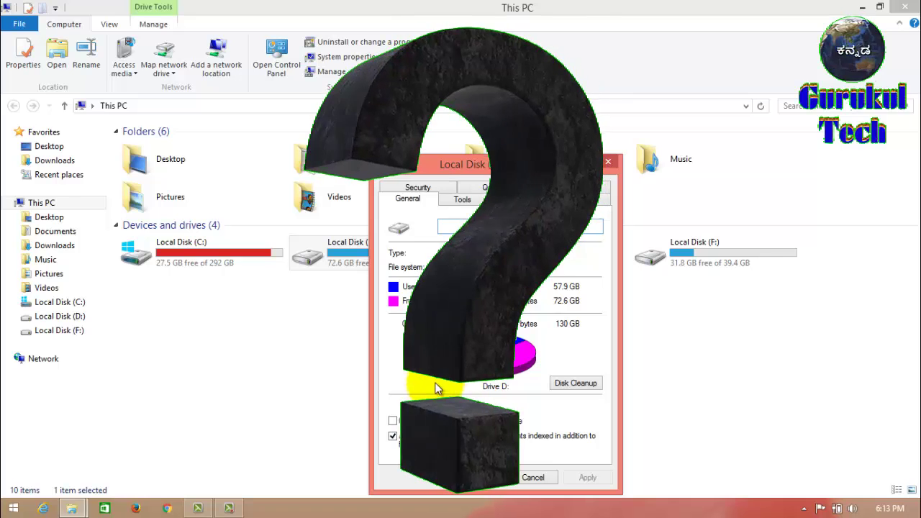
- Close the Local Disk (D:) properties and minimize the This PC window
{"action": "left_click", "coordinate": [609, 165]}
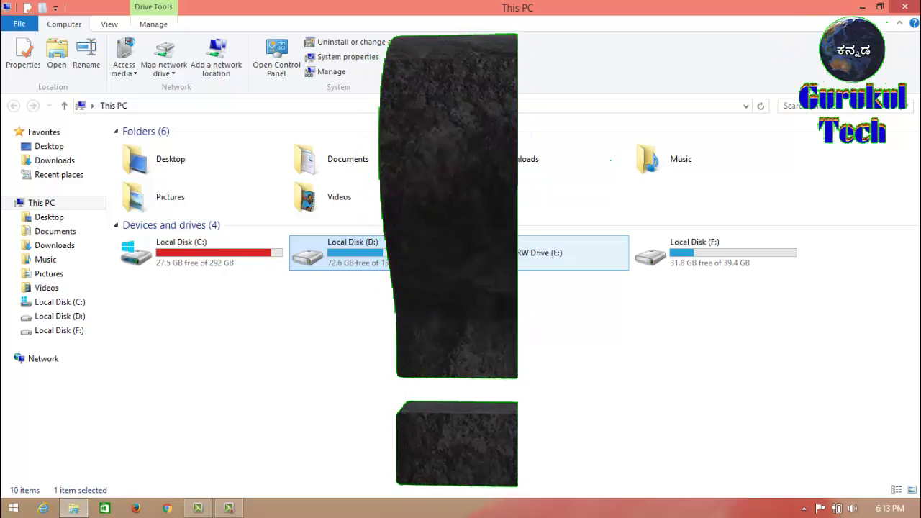
{"action": "left_click", "coordinate": [862, 7]}
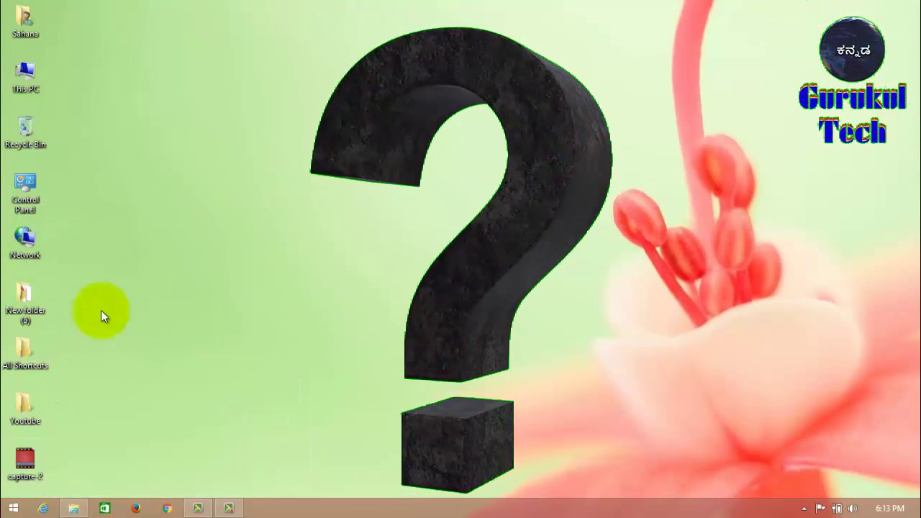
- View the contents of the Youtube folder on the desktop and close it
{"action": "left_click", "coordinate": [23, 397]}
{"action": "double_click", "coordinate": [23, 397]}
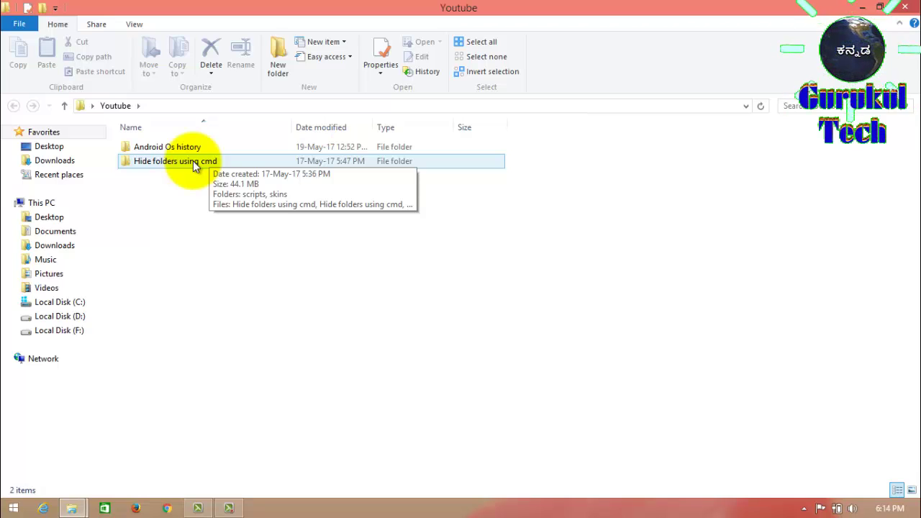
{"action": "left_click", "coordinate": [906, 6]}
- View the drives and folders of This PC in a maximized window, and close it
{"action": "left_click", "coordinate": [13, 508]}
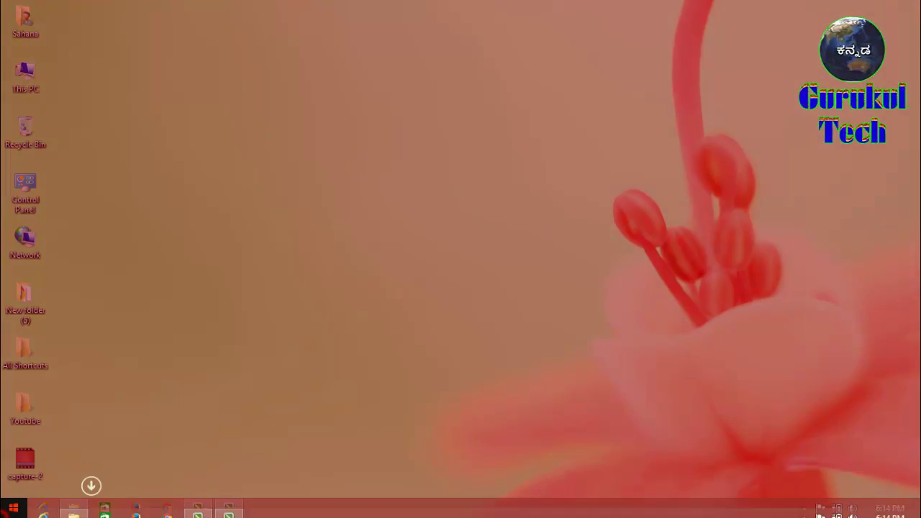
{"action": "left_click", "coordinate": [189, 393]}
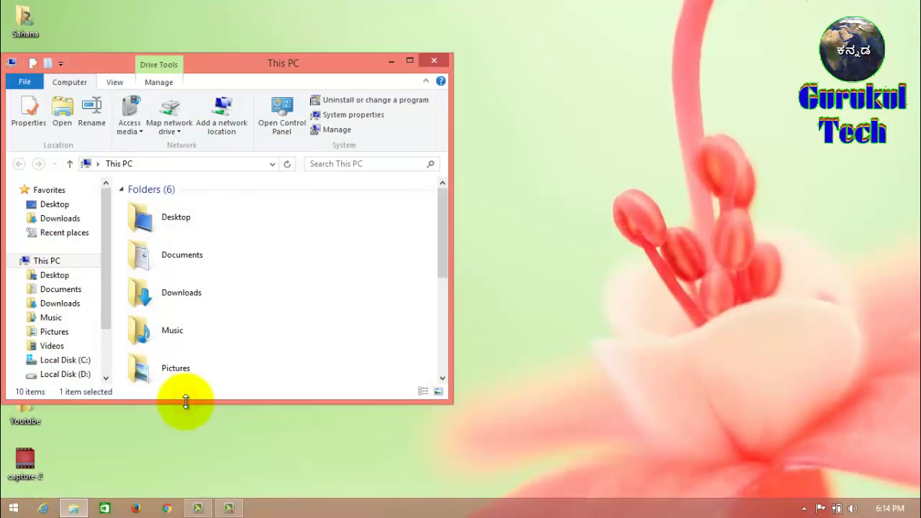
{"action": "left_click", "coordinate": [410, 62]}
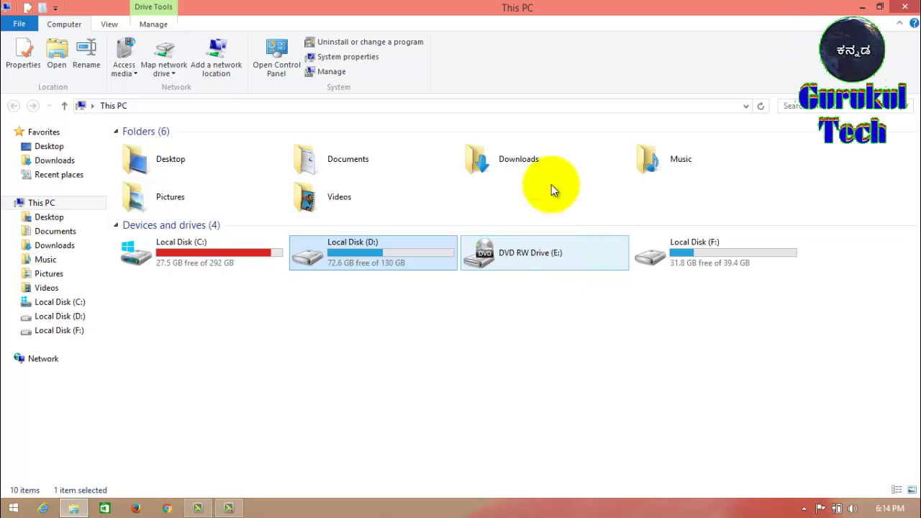
{"action": "left_click", "coordinate": [901, 9]}
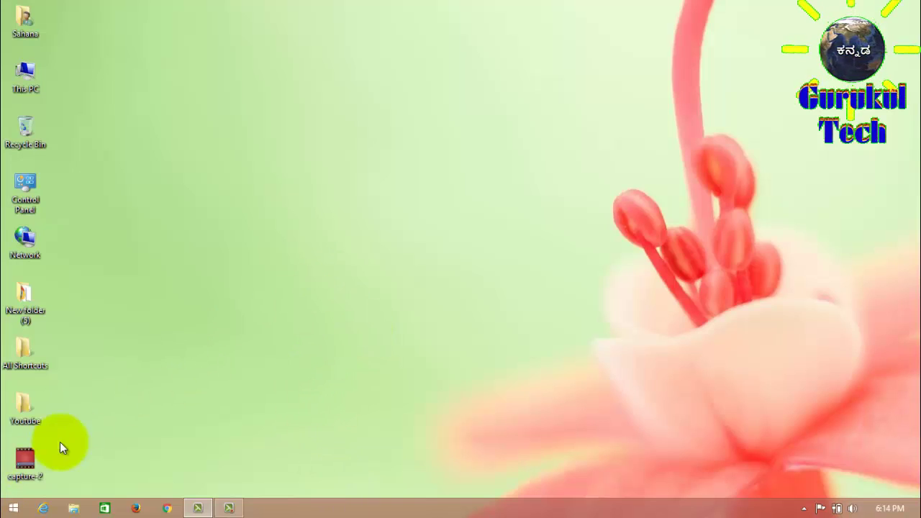
- Search the Start screen for "run" and open the Run dialog
{"action": "left_click", "coordinate": [9, 507]}
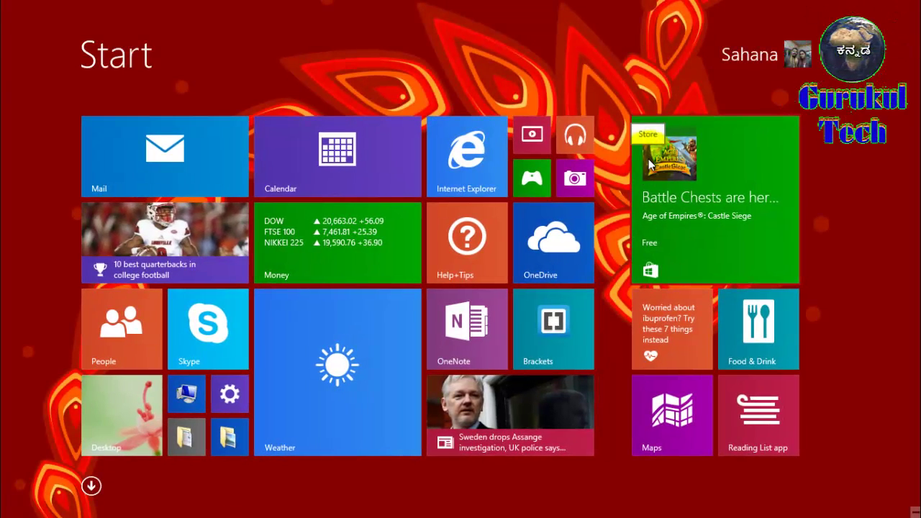
{"action": "left_click", "coordinate": [891, 43]}
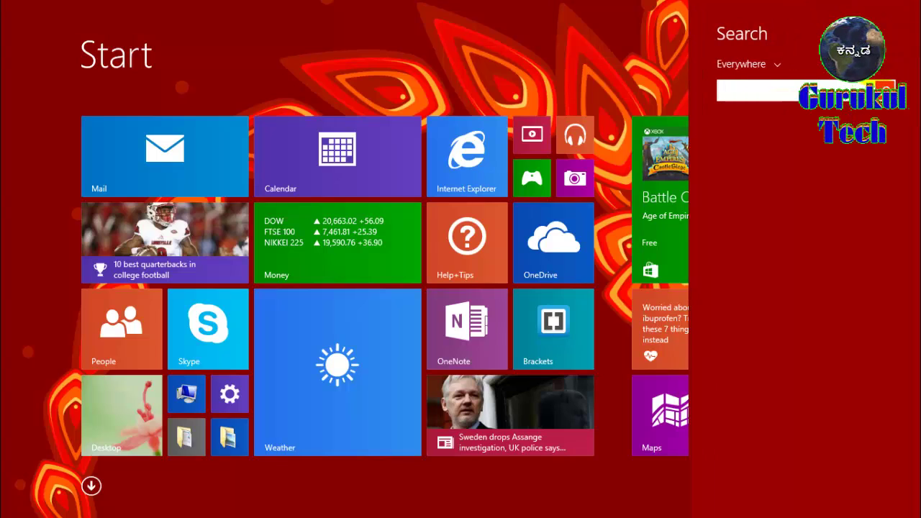
{"action": "type", "text": "run"}
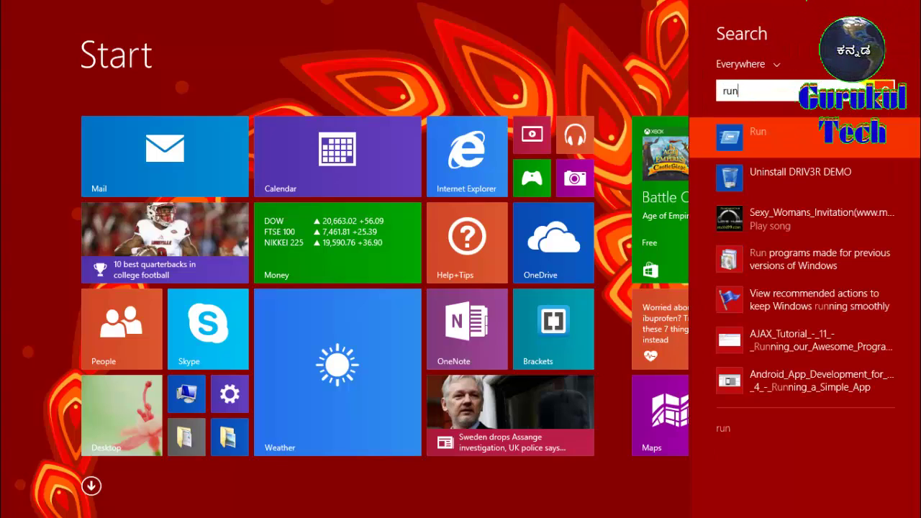
{"action": "left_click", "coordinate": [820, 138]}
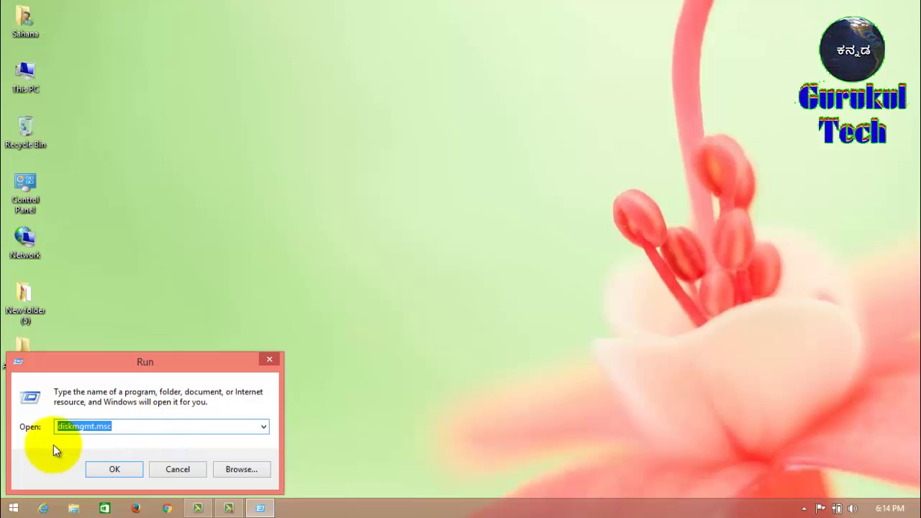
- Launch Disk Management by running diskmgmt.msc
{"action": "key", "text": "BackSpace"}
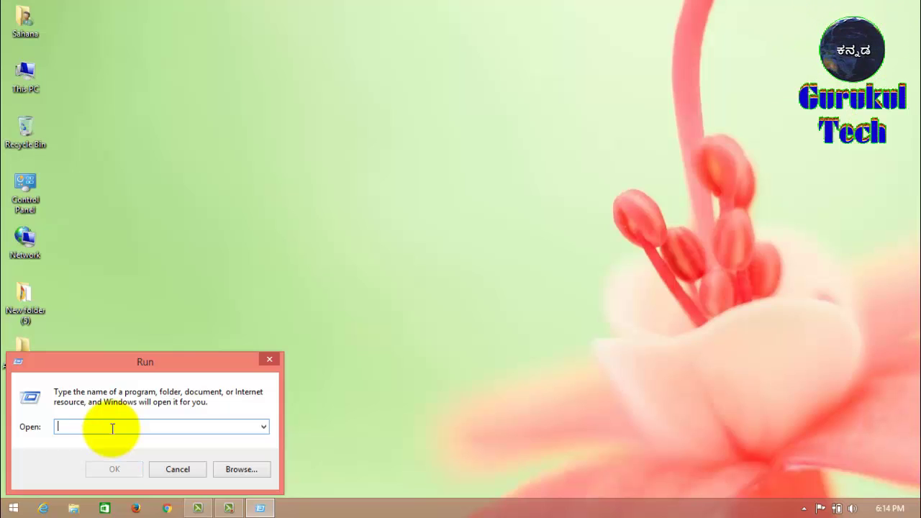
{"action": "type", "text": "disk"}
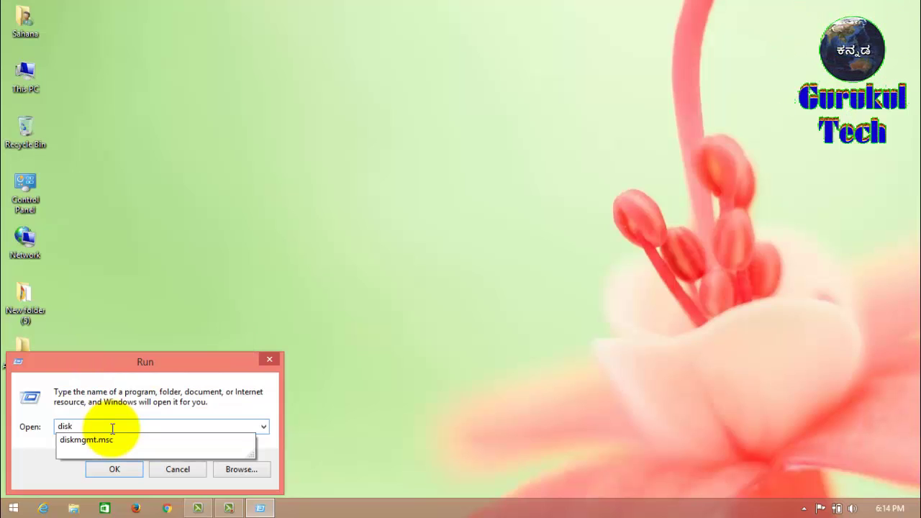
{"action": "type", "text": "mgm"}
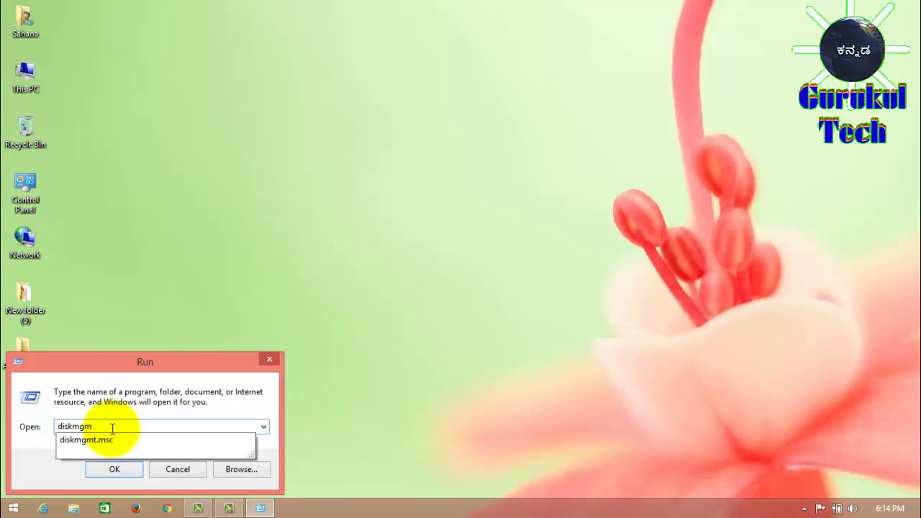
{"action": "type", "text": "t.ms"}
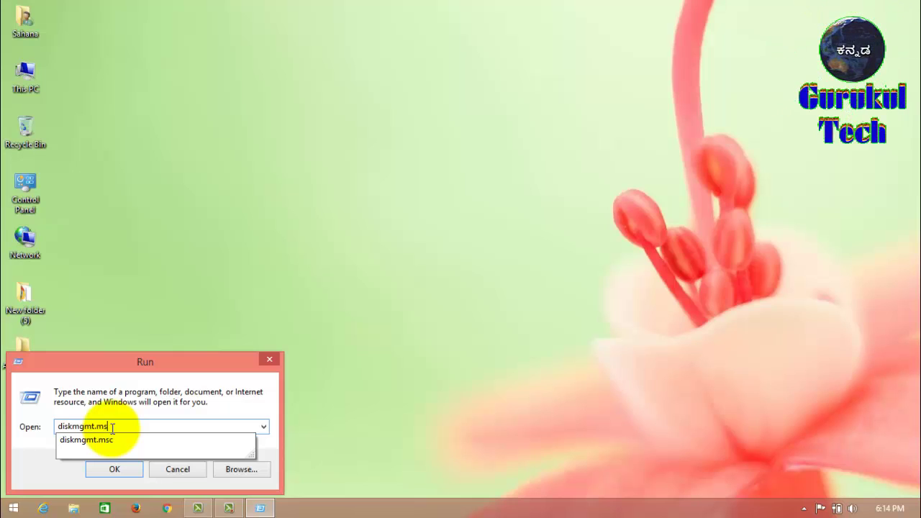
{"action": "type", "text": "c"}
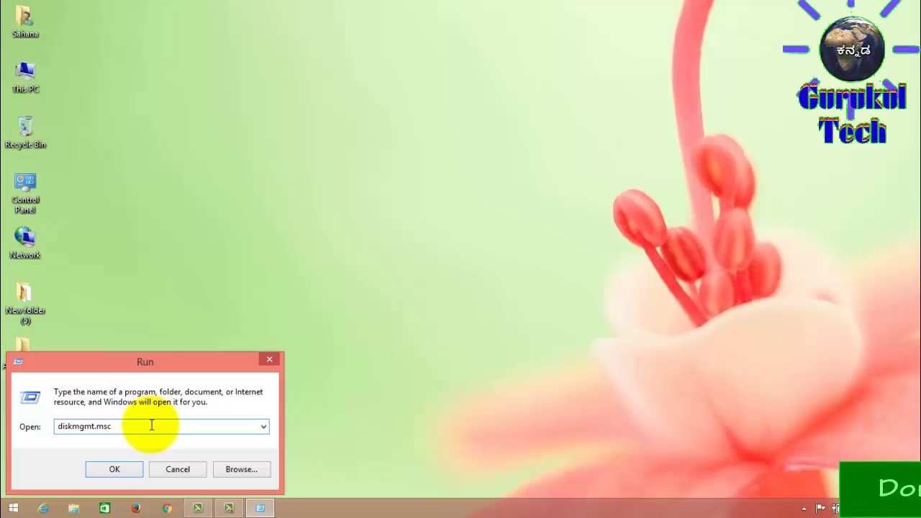
{"action": "left_click", "coordinate": [122, 469]}
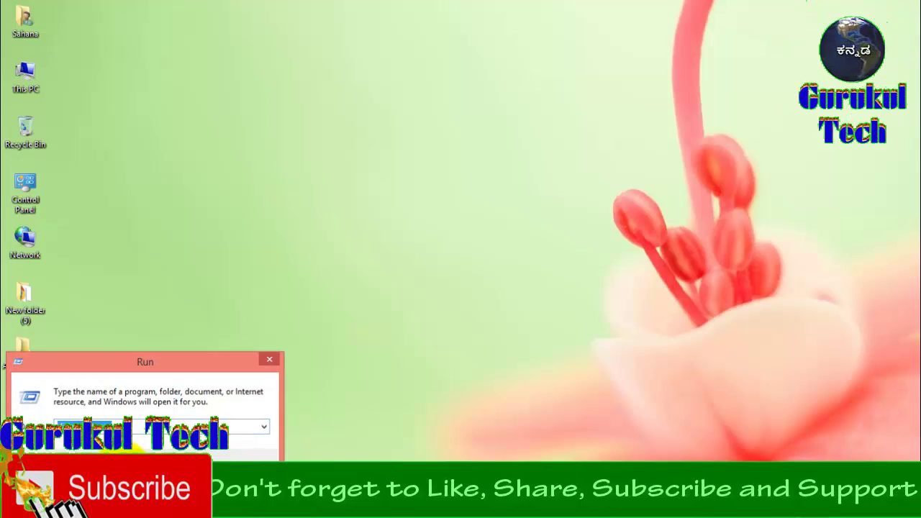
{"action": "key", "text": "Return"}
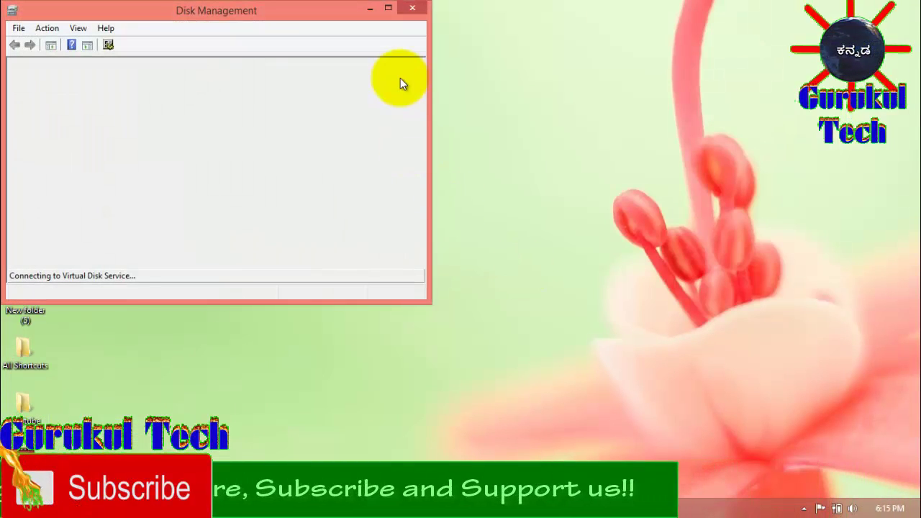
- Enlarge the Disk Management window to show the partition map without filling the screen, and select the F: partition followed by the C: partition
{"action": "left_click", "coordinate": [391, 10]}
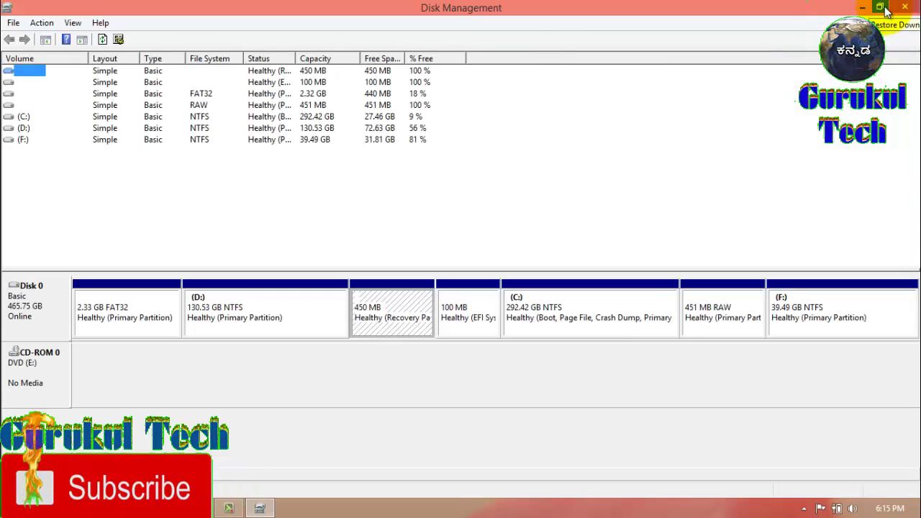
{"action": "left_click", "coordinate": [882, 8]}
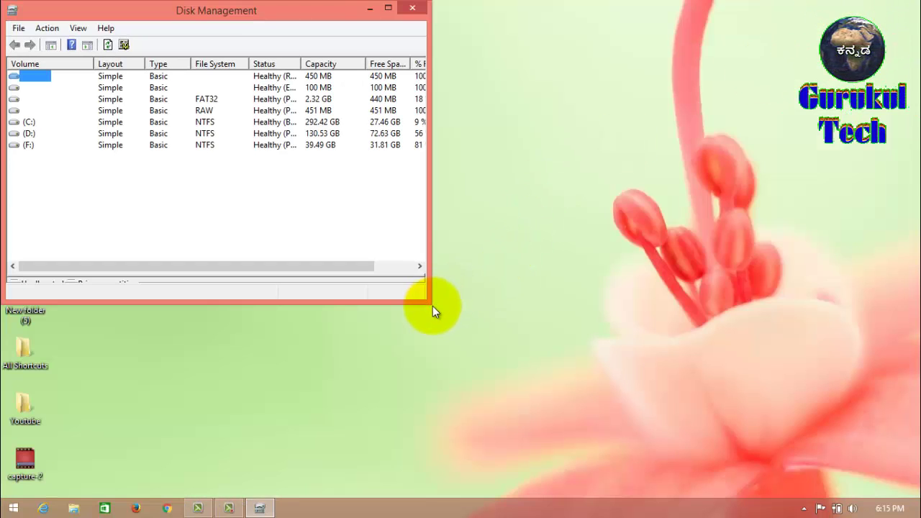
{"action": "left_click_drag", "start_coordinate": [425, 301], "coordinate": [686, 495]}
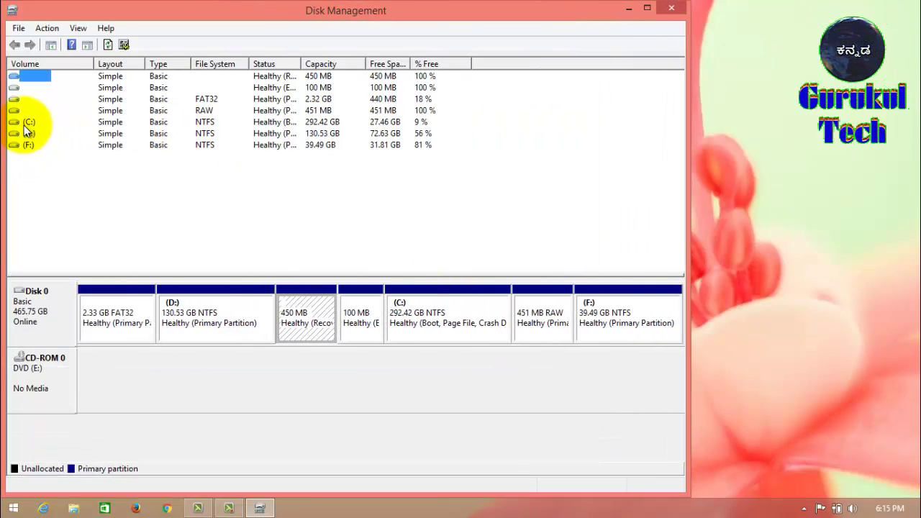
{"action": "left_click", "coordinate": [646, 307]}
{"action": "left_click", "coordinate": [439, 324]}
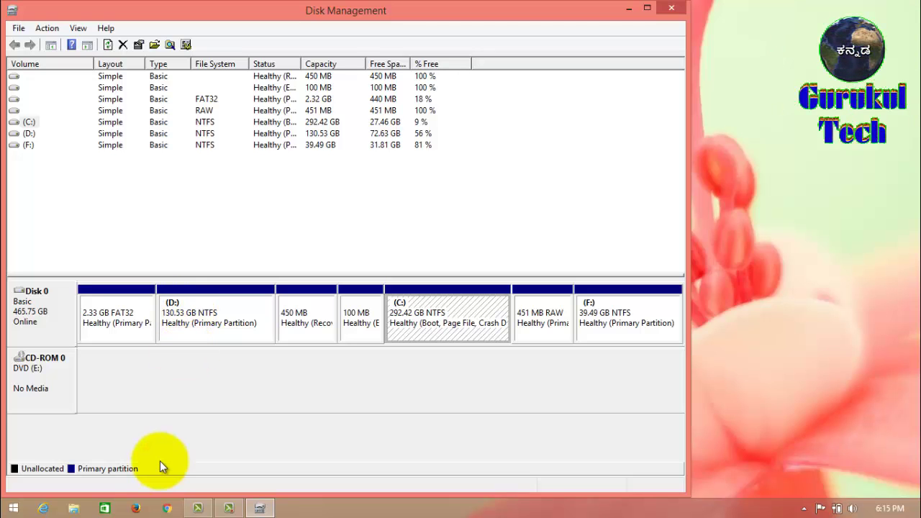
- Open This PC, view the contents of Local Disk (F:), and return to the drive overview
{"action": "left_click", "coordinate": [13, 508]}
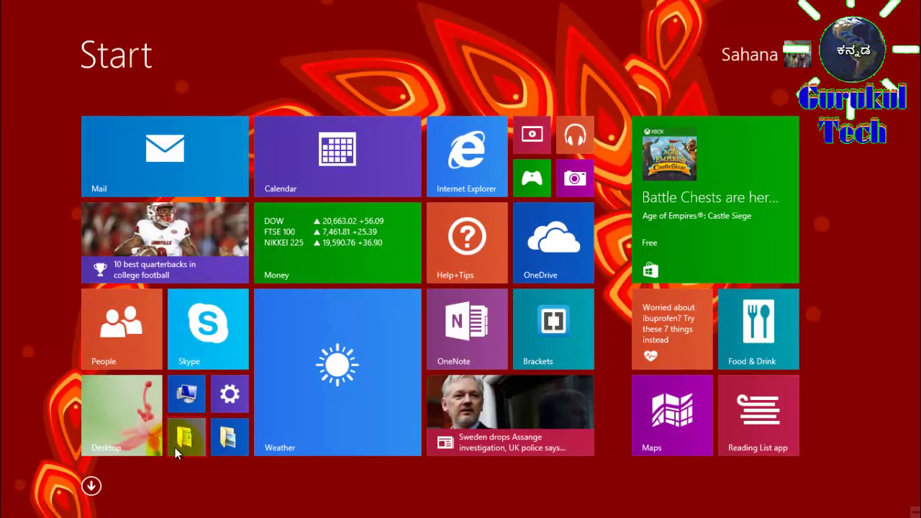
{"action": "left_click", "coordinate": [189, 389]}
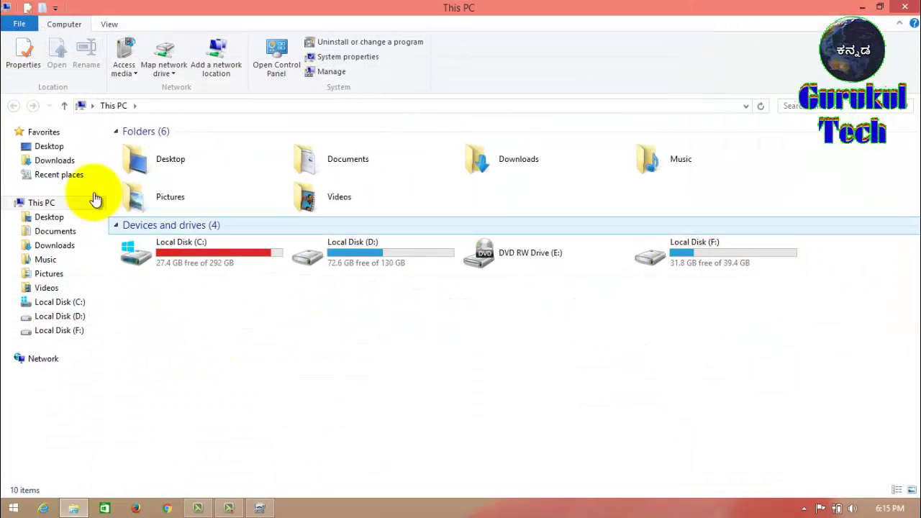
{"action": "double_click", "coordinate": [681, 248]}
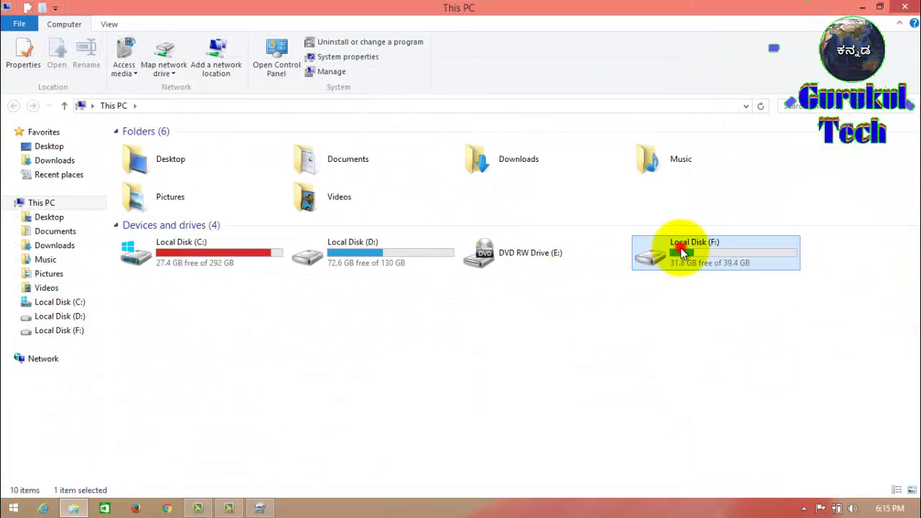
{"action": "left_click", "coordinate": [149, 163]}
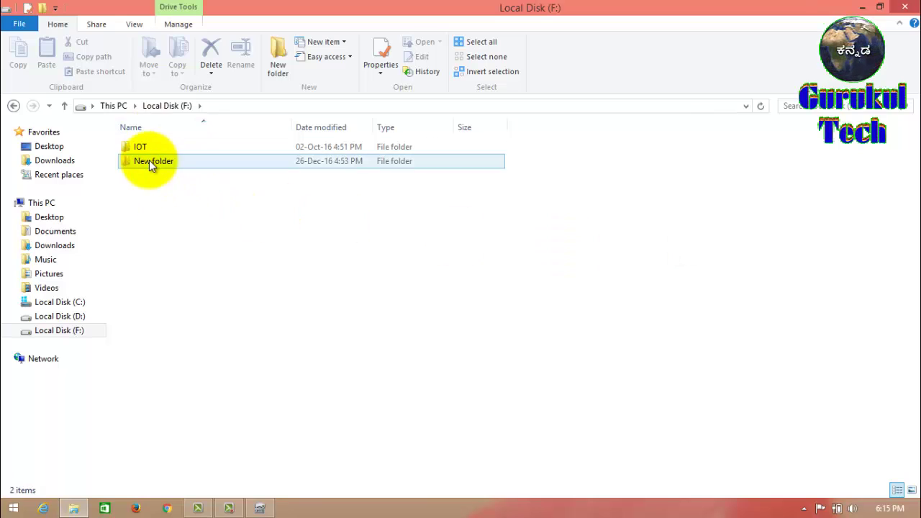
{"action": "left_click", "coordinate": [13, 106]}
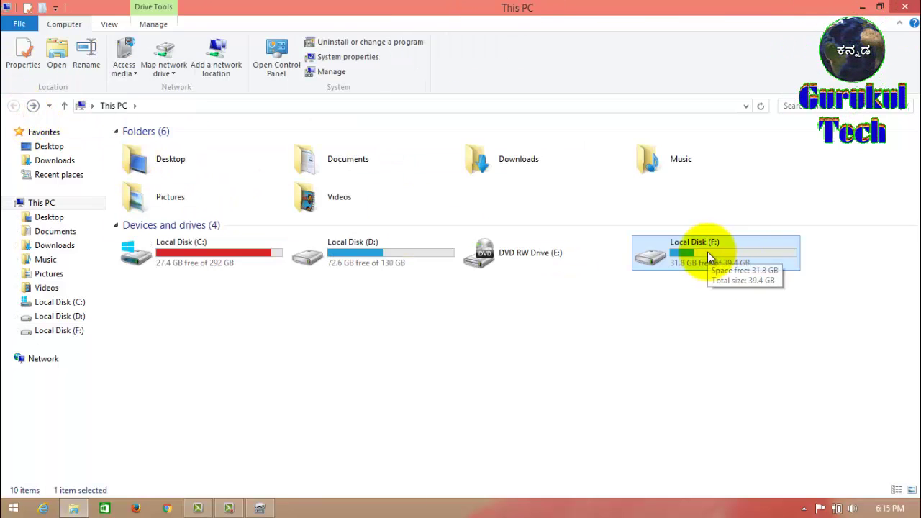
- Examine the properties of Local Disk (F:), covering its general, tools, hardware, security and customization settings, and close them
{"action": "right_click", "coordinate": [707, 251]}
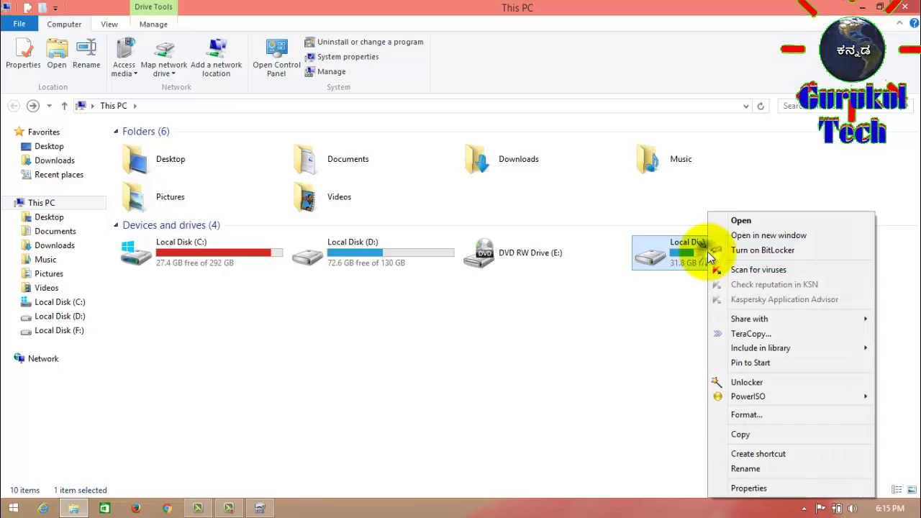
{"action": "left_click", "coordinate": [749, 488]}
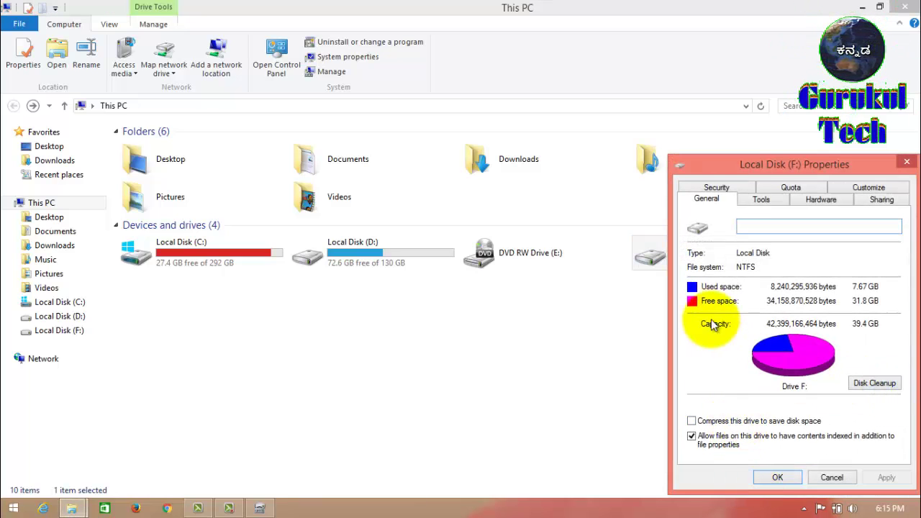
{"action": "left_click", "coordinate": [755, 199]}
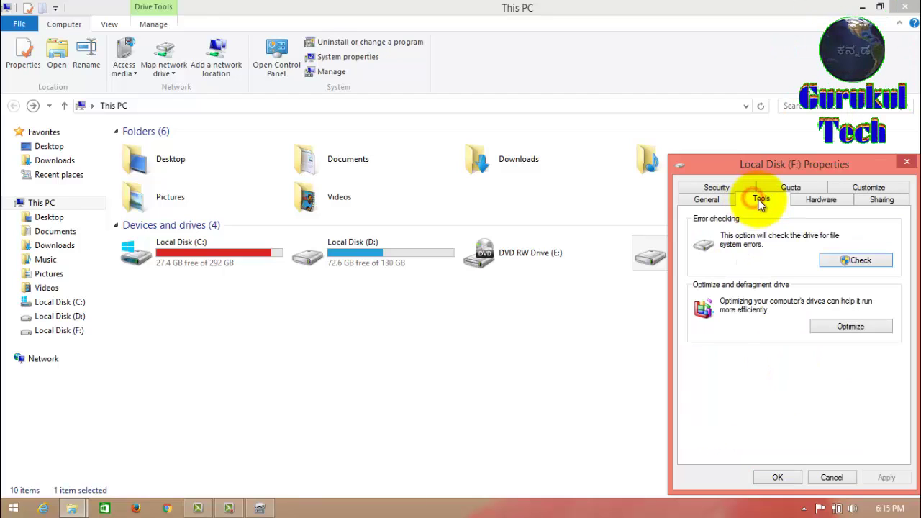
{"action": "left_click", "coordinate": [821, 201]}
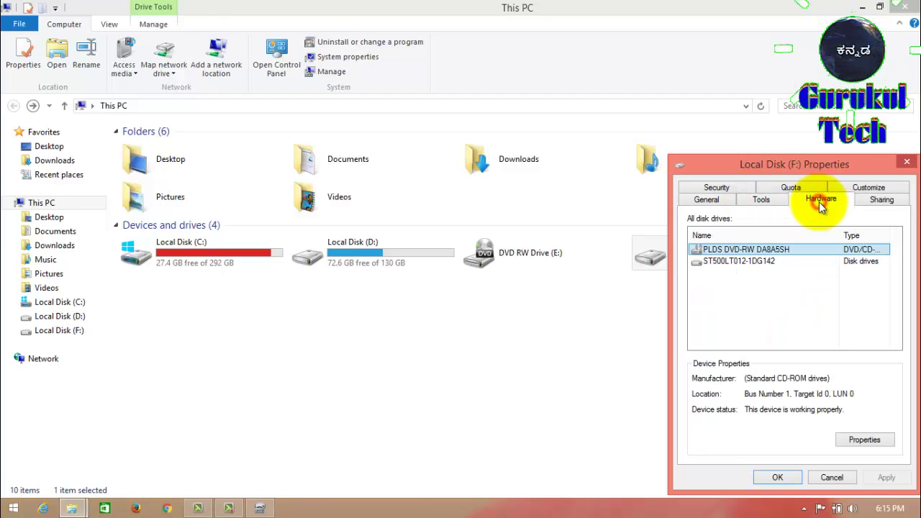
{"action": "left_click", "coordinate": [882, 203]}
{"action": "left_click", "coordinate": [719, 187]}
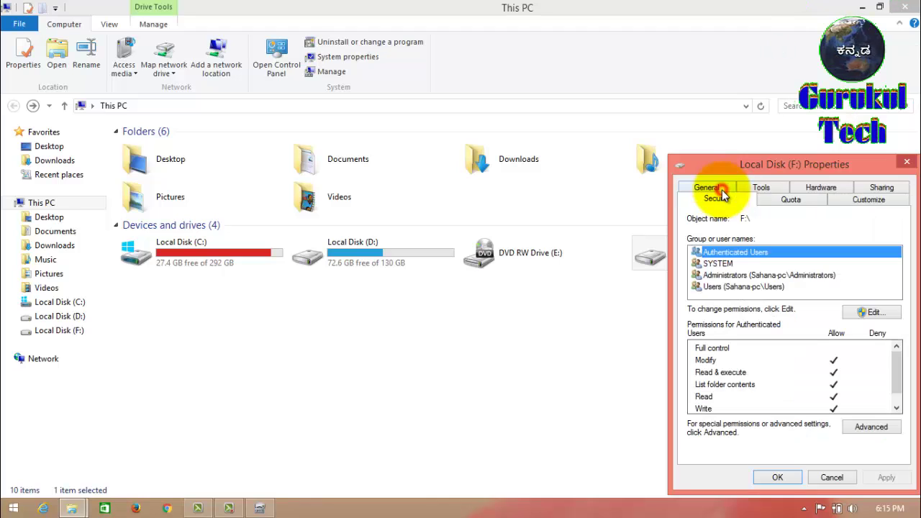
{"action": "left_click", "coordinate": [775, 184]}
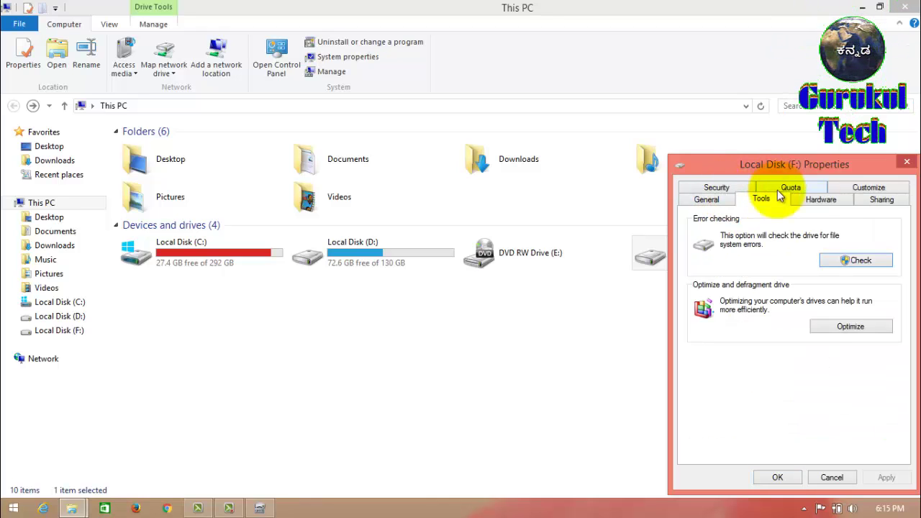
{"action": "left_click", "coordinate": [867, 189]}
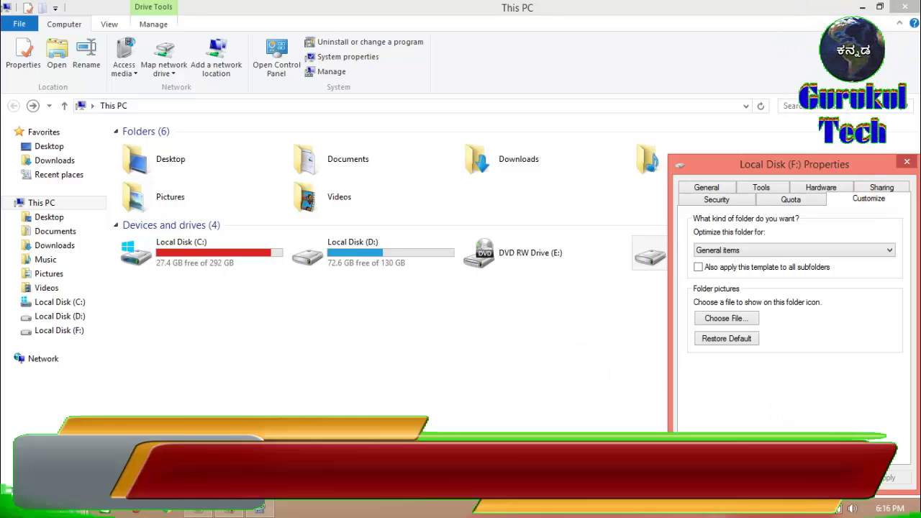
{"action": "left_click", "coordinate": [783, 478]}
{"action": "mouse_move", "coordinate": [198, 508]}
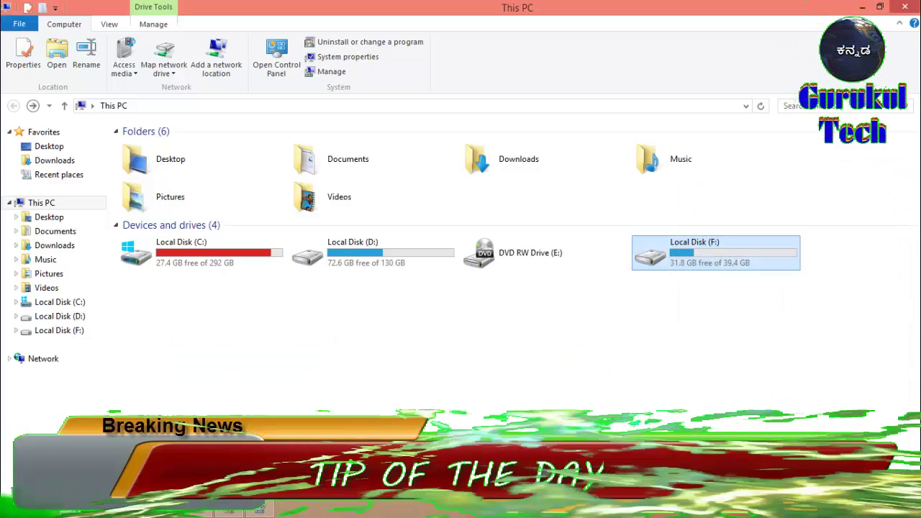
- Return to Disk Management, remove the drive letter from the F: partition and accept the removal
{"action": "left_click", "coordinate": [261, 511]}
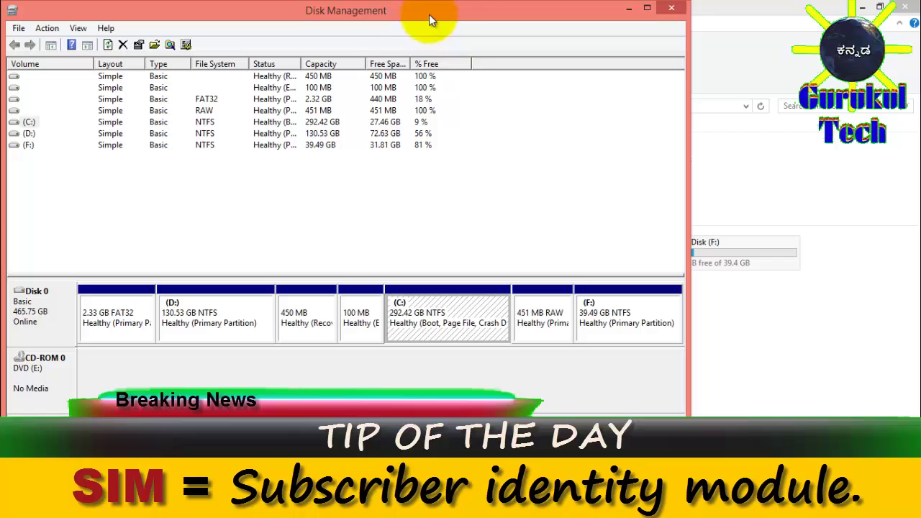
{"action": "left_click_drag", "start_coordinate": [429, 15], "coordinate": [332, 23]}
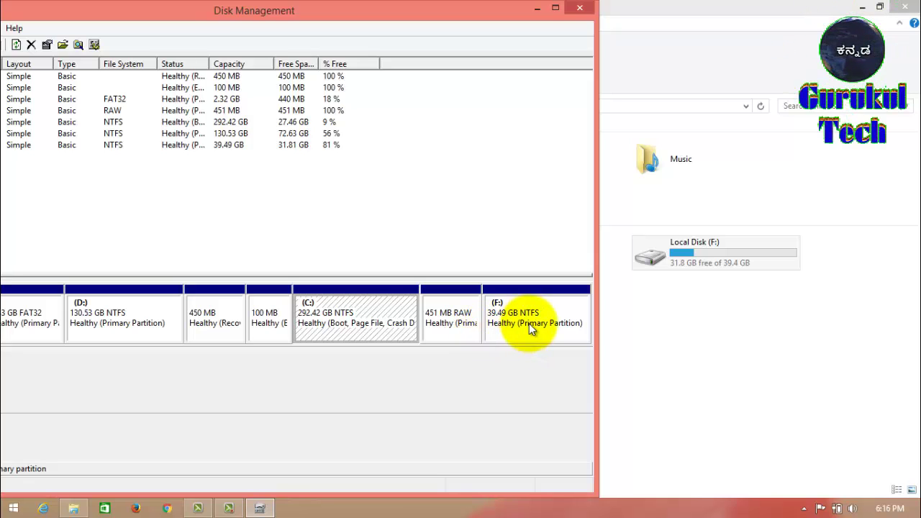
{"action": "left_click", "coordinate": [529, 323]}
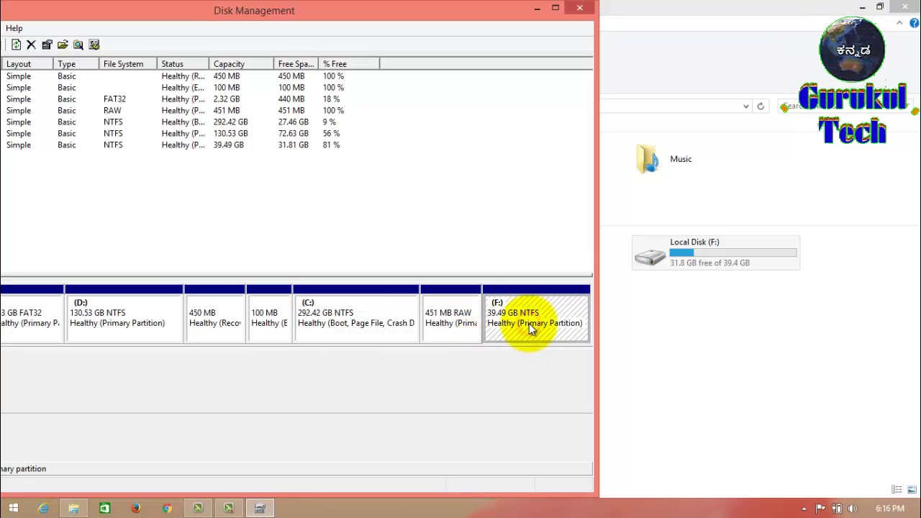
{"action": "right_click", "coordinate": [530, 323]}
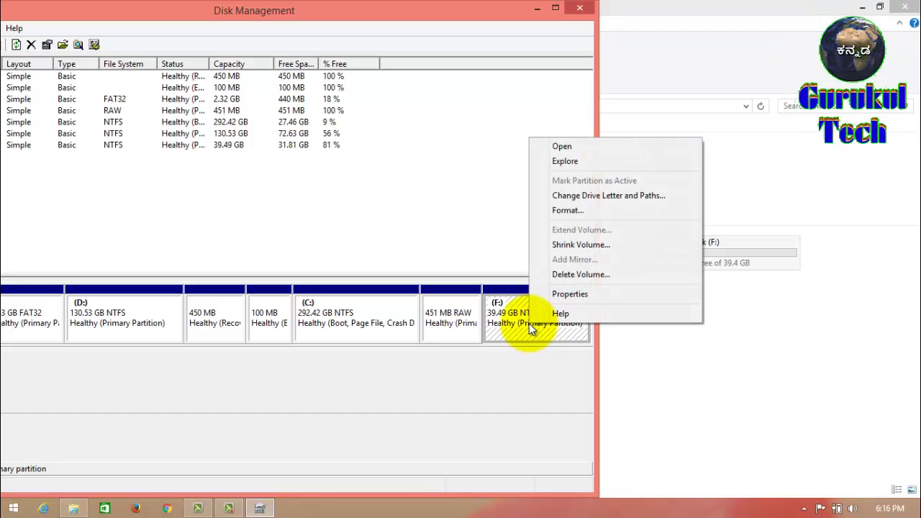
{"action": "left_click", "coordinate": [602, 195]}
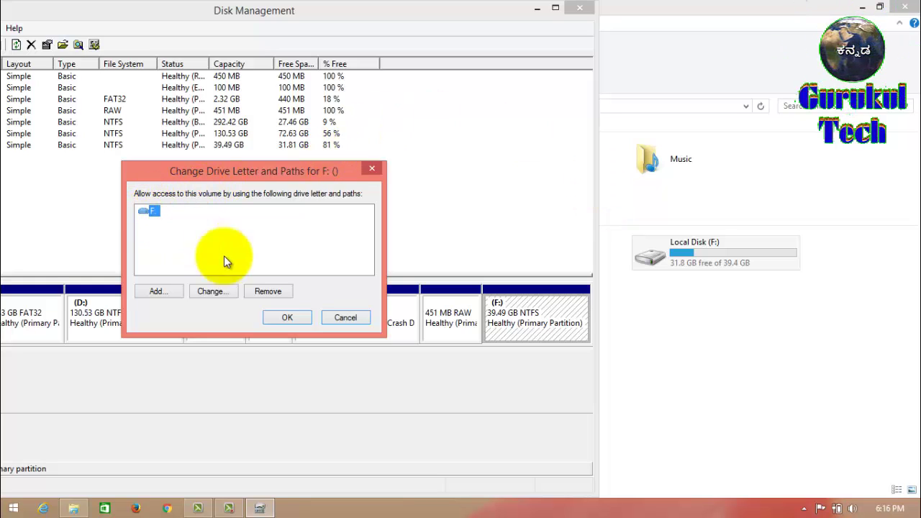
{"action": "left_click", "coordinate": [276, 289]}
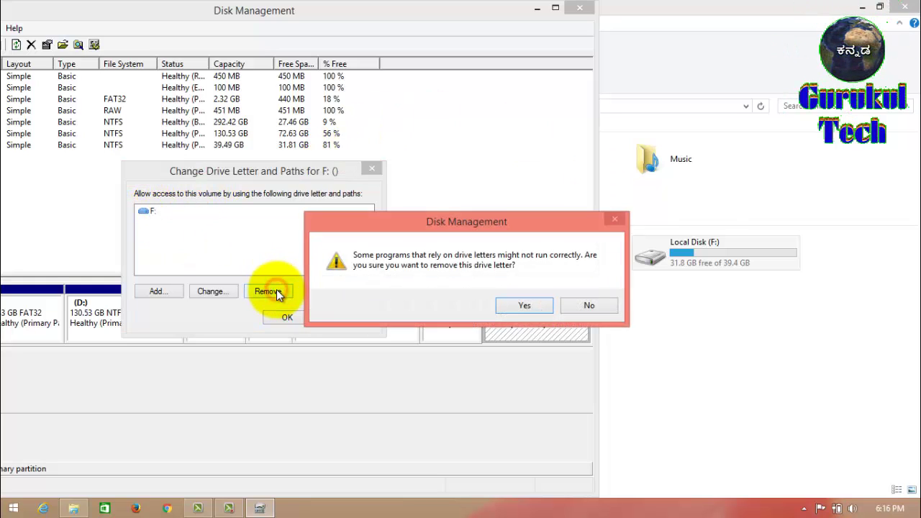
{"action": "left_click", "coordinate": [537, 303]}
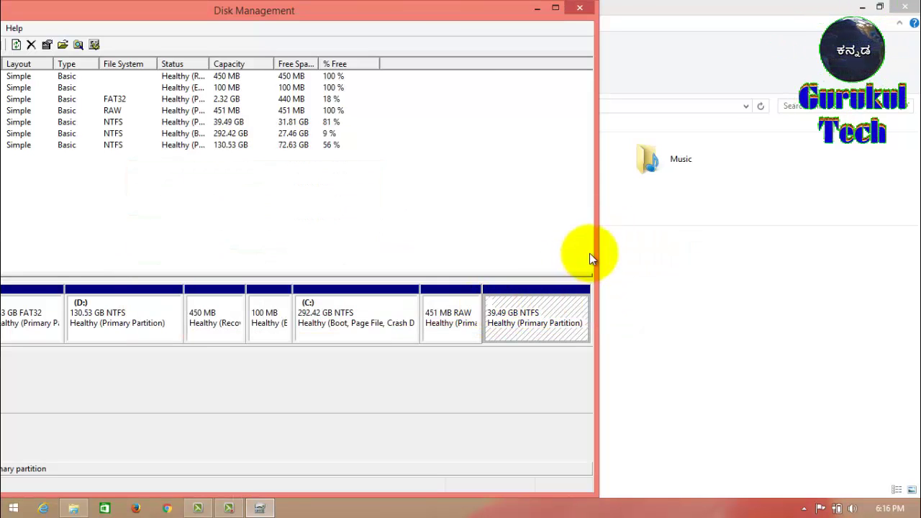
- Close Disk Management and refresh the drive overview in This PC to check the listed drives
{"action": "left_click", "coordinate": [578, 8]}
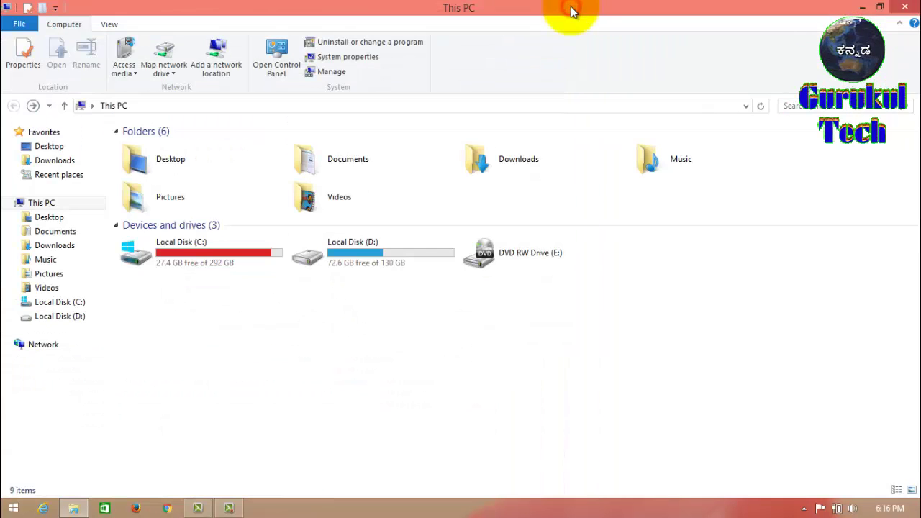
{"action": "right_click", "coordinate": [597, 284]}
{"action": "left_click", "coordinate": [620, 331]}
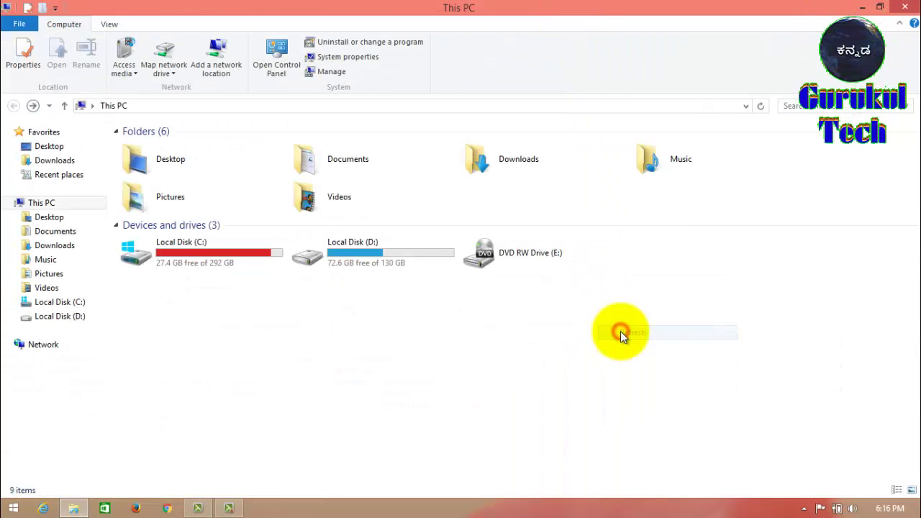
{"action": "right_click", "coordinate": [358, 360]}
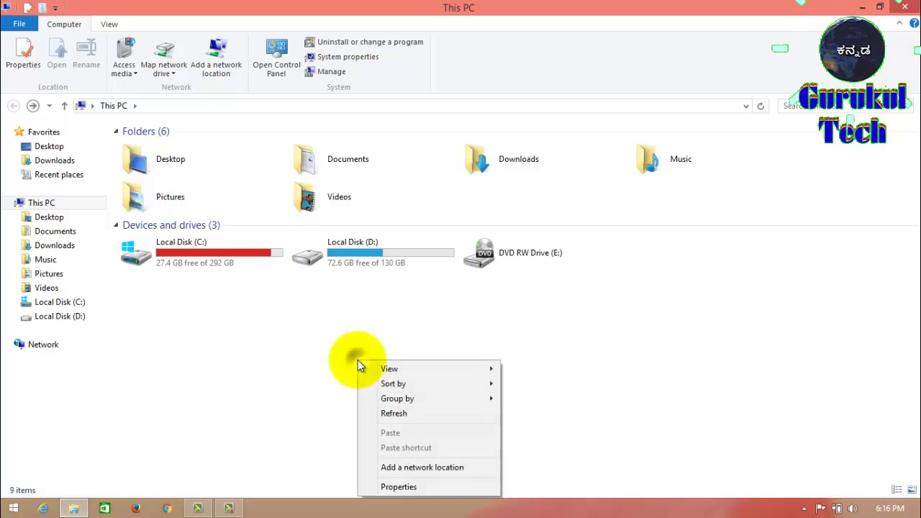
{"action": "left_click", "coordinate": [419, 415]}
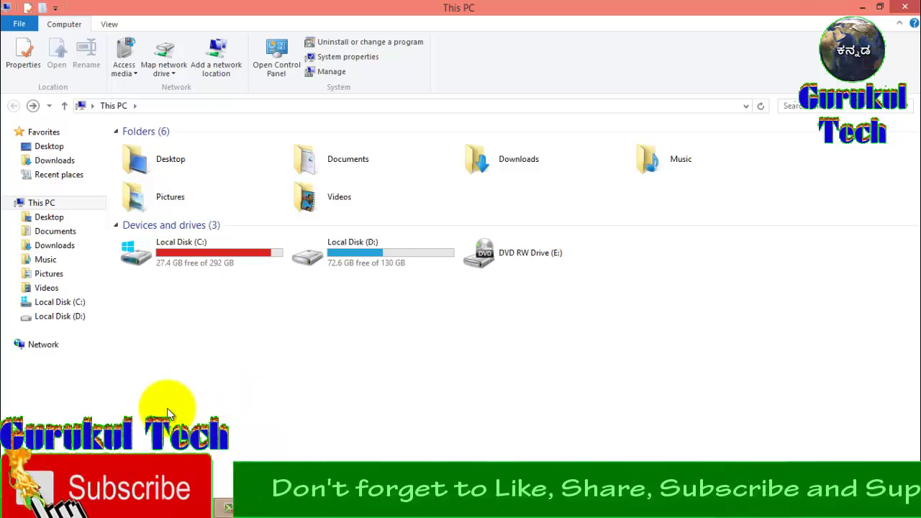
- Find and open the Run dialog again and launch Disk Management with diskmgmt.msc
{"action": "left_click", "coordinate": [13, 508]}
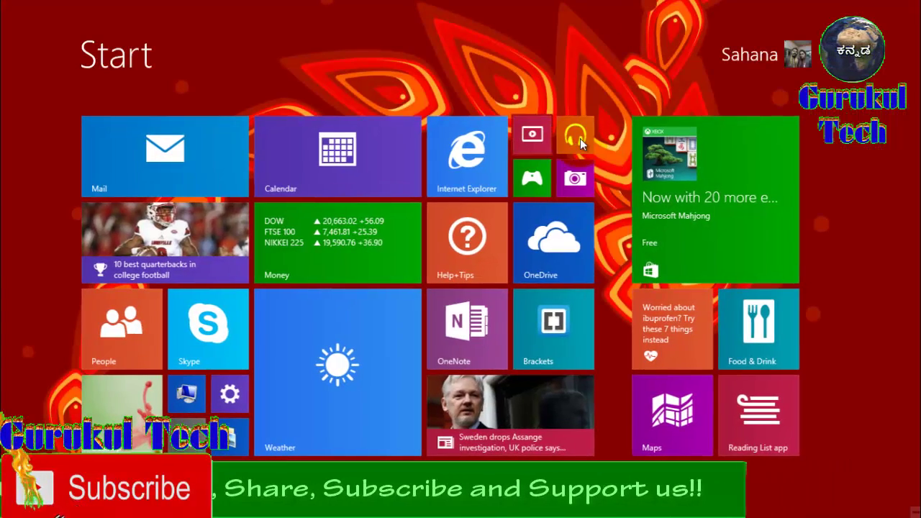
{"action": "type", "text": "run"}
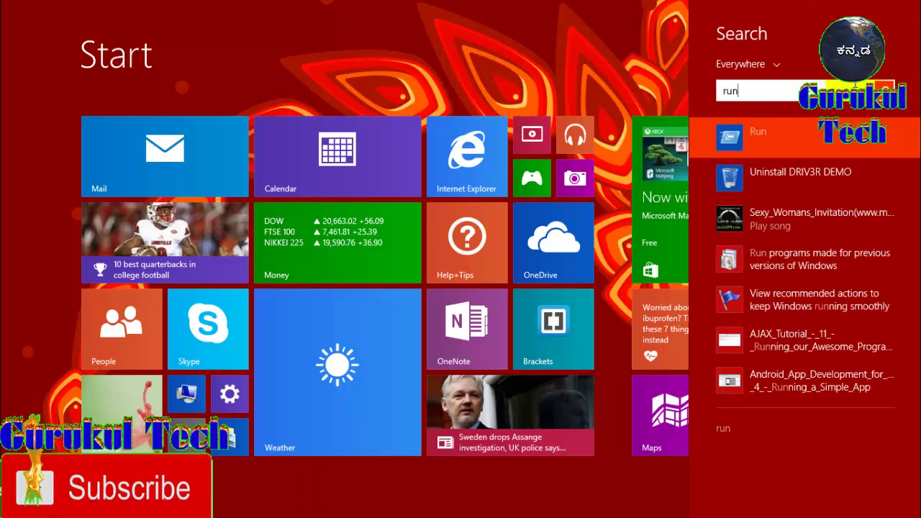
{"action": "left_click", "coordinate": [781, 145]}
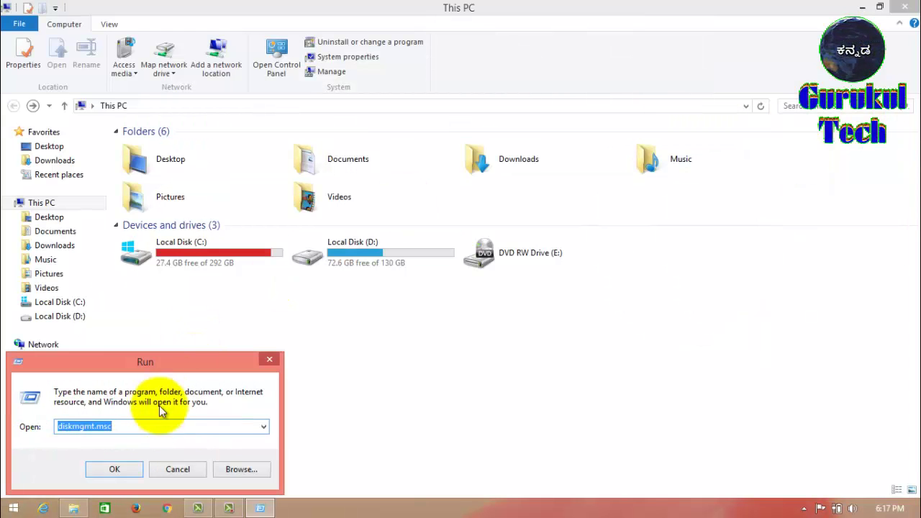
{"action": "left_click", "coordinate": [130, 426]}
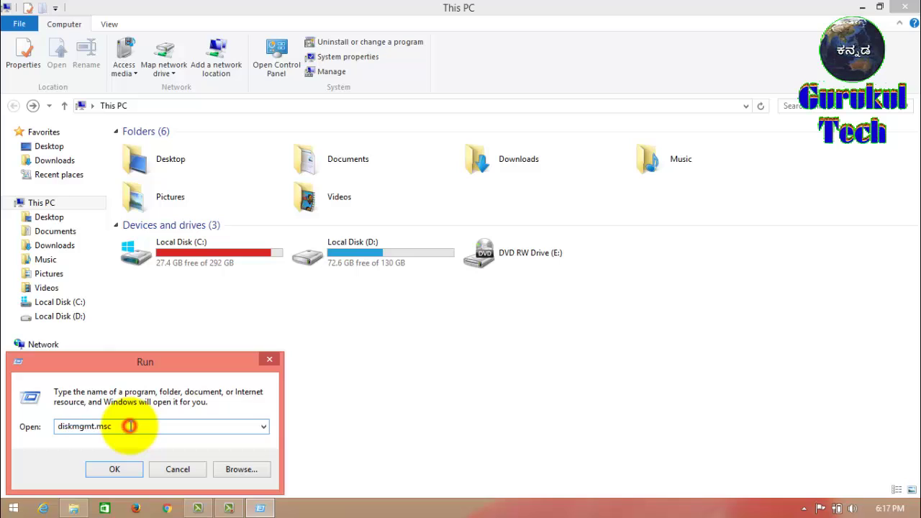
{"action": "key", "text": "BackSpace"}
{"action": "key", "text": "BackSpace"}
{"action": "key", "text": "BackSpace"}
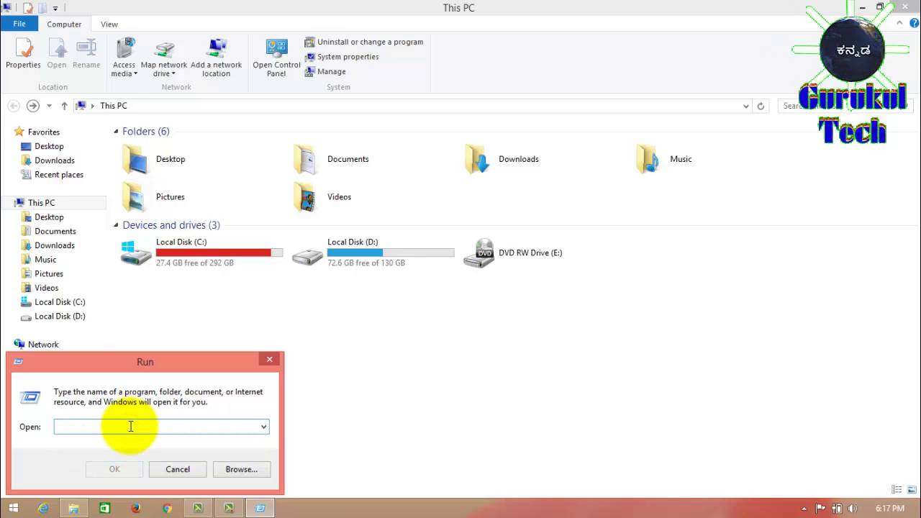
{"action": "type", "text": "diskmgm"}
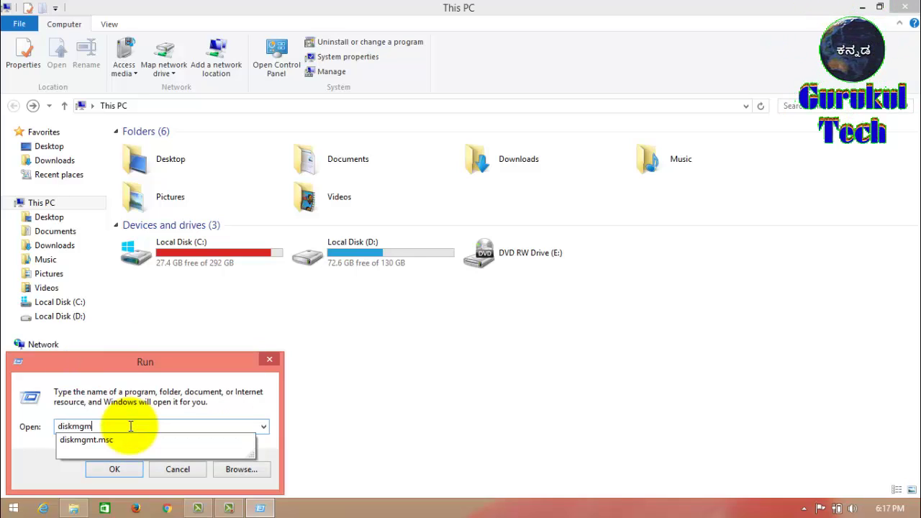
{"action": "type", "text": "t.msc"}
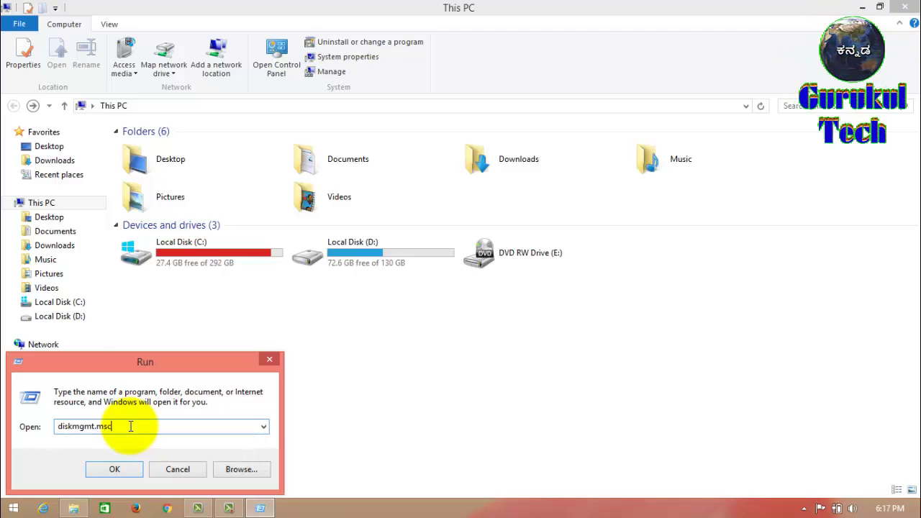
{"action": "left_click", "coordinate": [120, 469]}
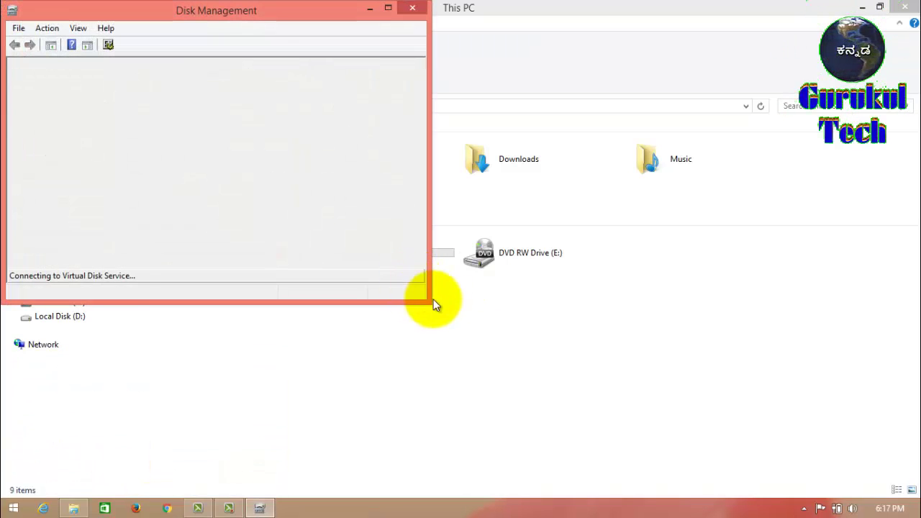
- Enlarge the Disk Management window and assign drive letter F to the 39.49 GB NTFS partition
{"action": "left_click_drag", "start_coordinate": [428, 302], "coordinate": [633, 486]}
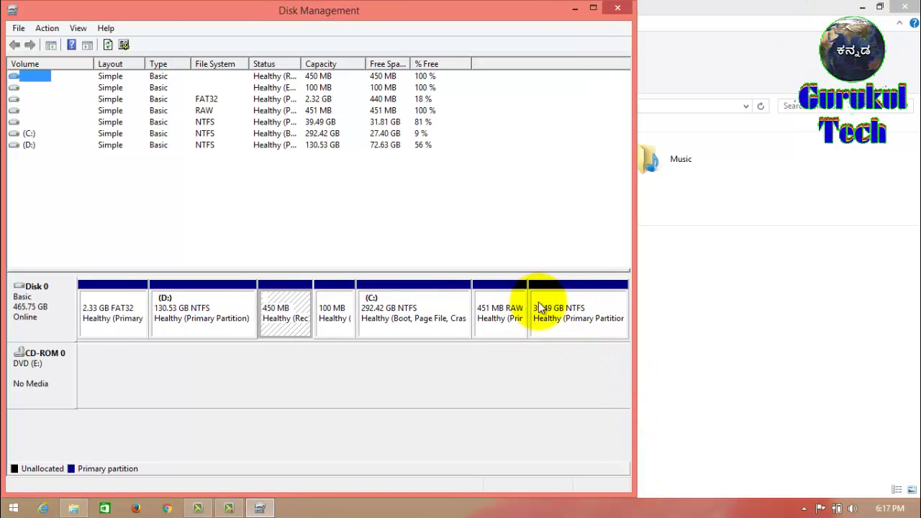
{"action": "left_click", "coordinate": [578, 319]}
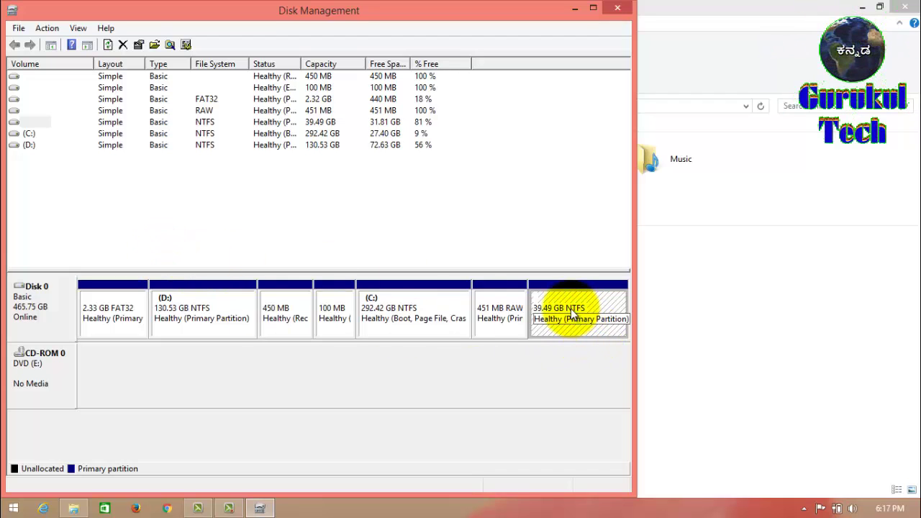
{"action": "right_click", "coordinate": [571, 309]}
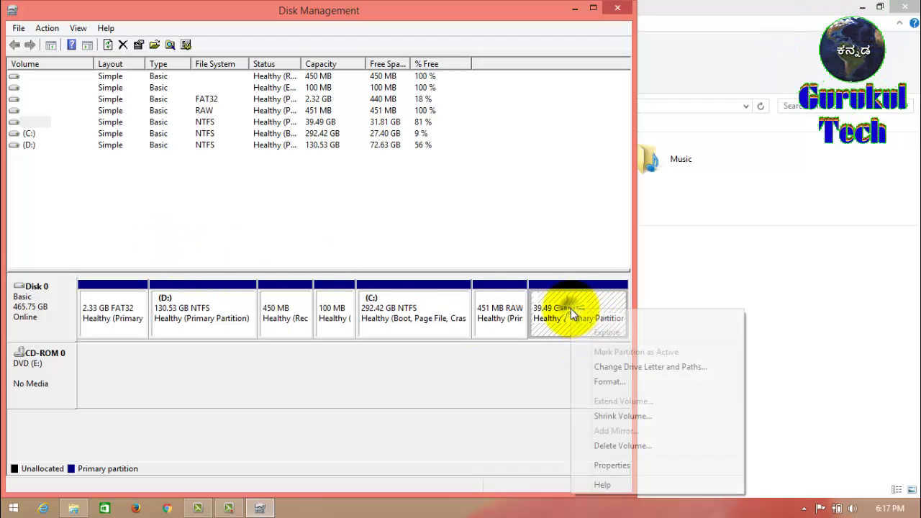
{"action": "left_click", "coordinate": [610, 368]}
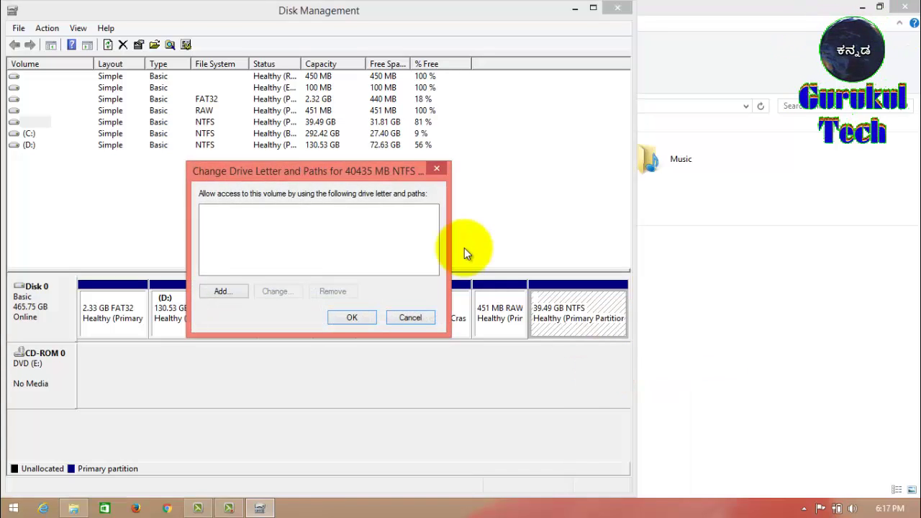
{"action": "left_click", "coordinate": [222, 289]}
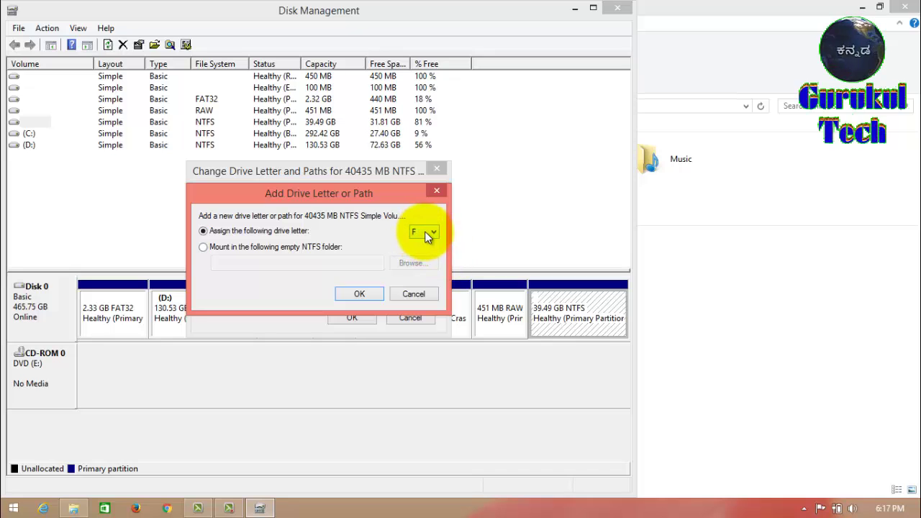
{"action": "left_click", "coordinate": [367, 294]}
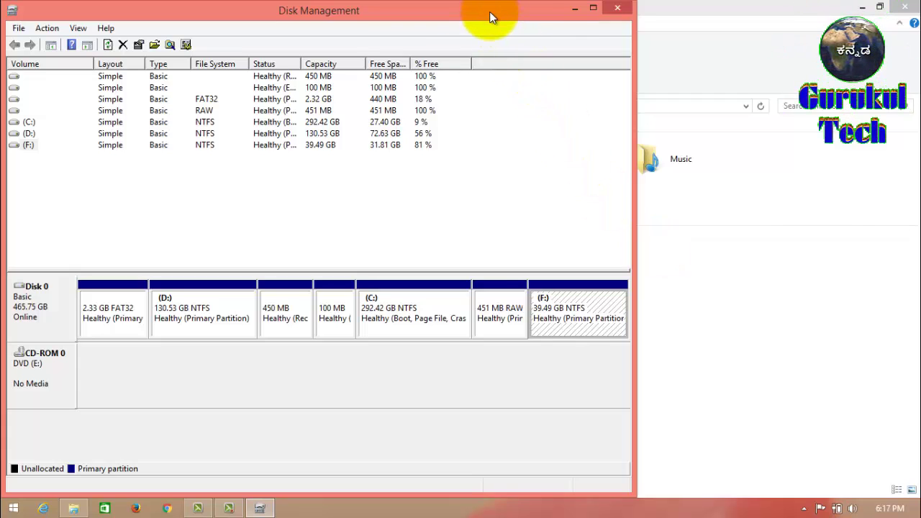
- Refresh the drive overview in This PC, view the contents of Local Disk (F:), and return to the overview
{"action": "left_click_drag", "start_coordinate": [489, 12], "coordinate": [364, 16]}
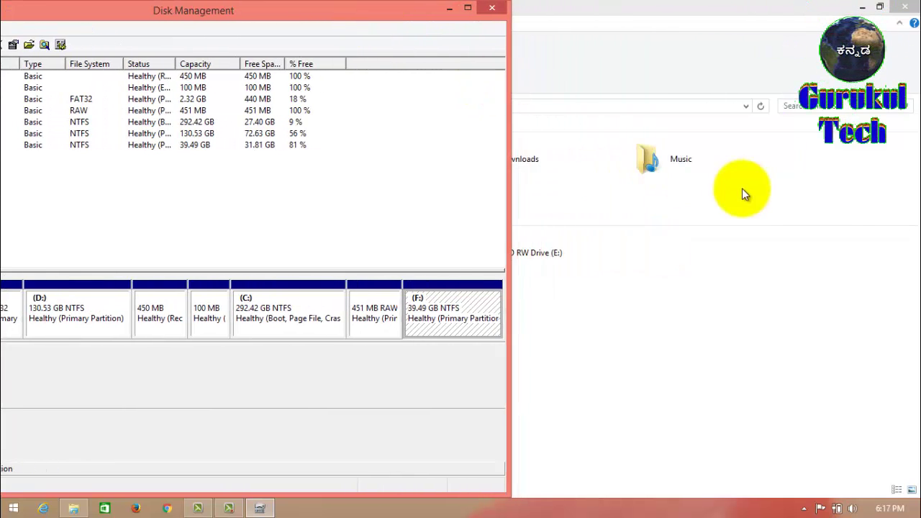
{"action": "left_click", "coordinate": [670, 288]}
{"action": "right_click", "coordinate": [670, 287]}
{"action": "mouse_move", "coordinate": [697, 317]}
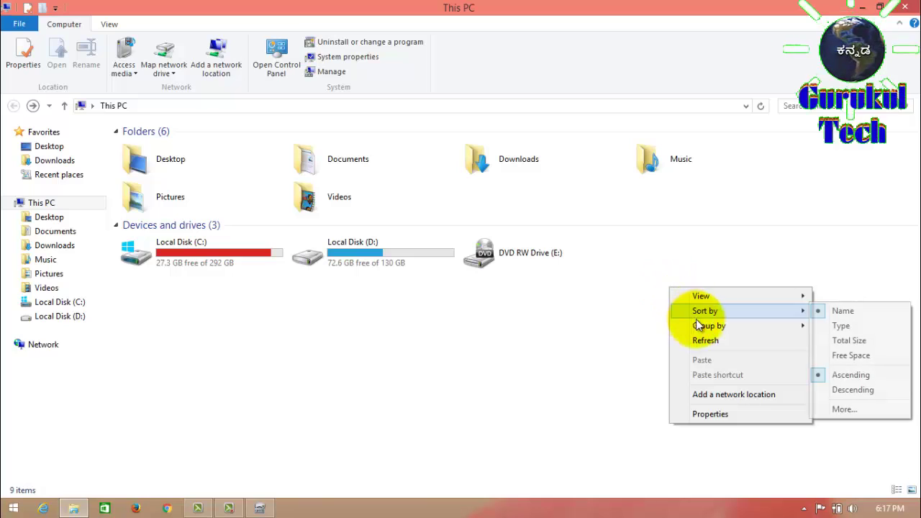
{"action": "left_click", "coordinate": [707, 339]}
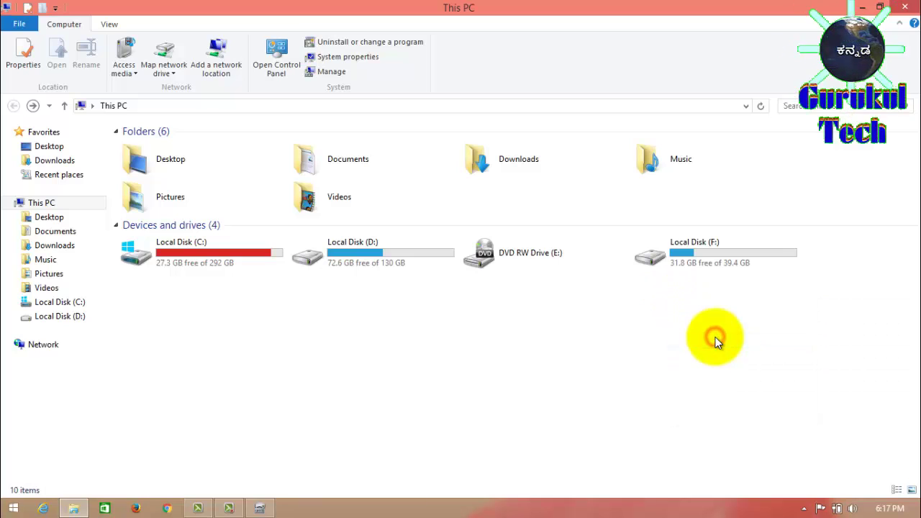
{"action": "double_click", "coordinate": [707, 259]}
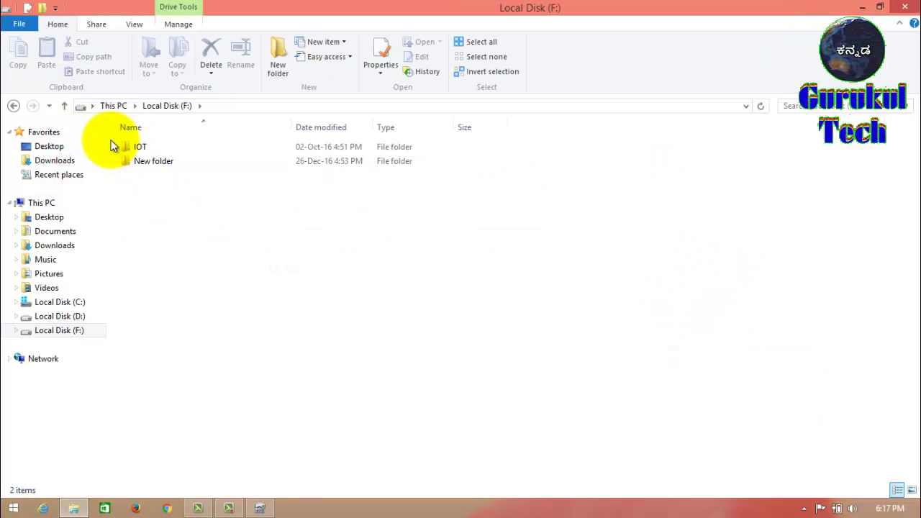
{"action": "left_click", "coordinate": [14, 106]}
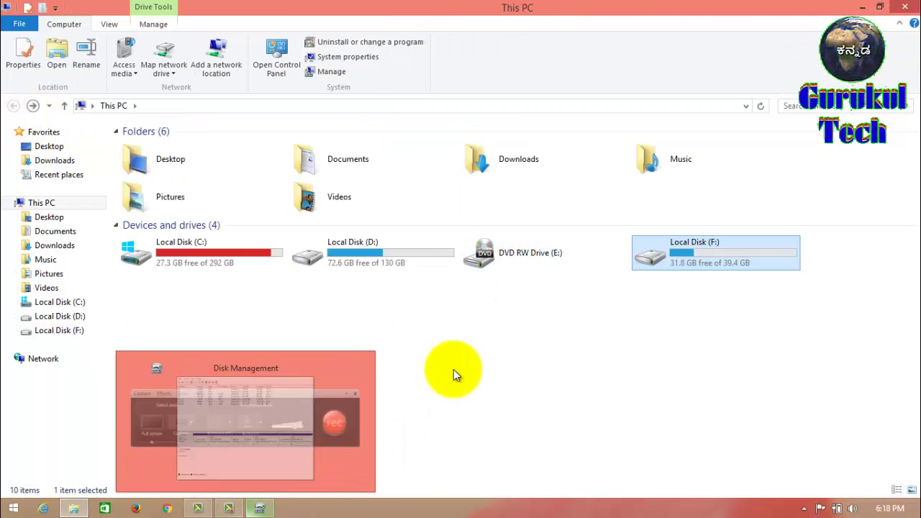
- Close the This PC and Disk Management windows to return to the desktop
{"action": "left_click", "coordinate": [561, 380]}
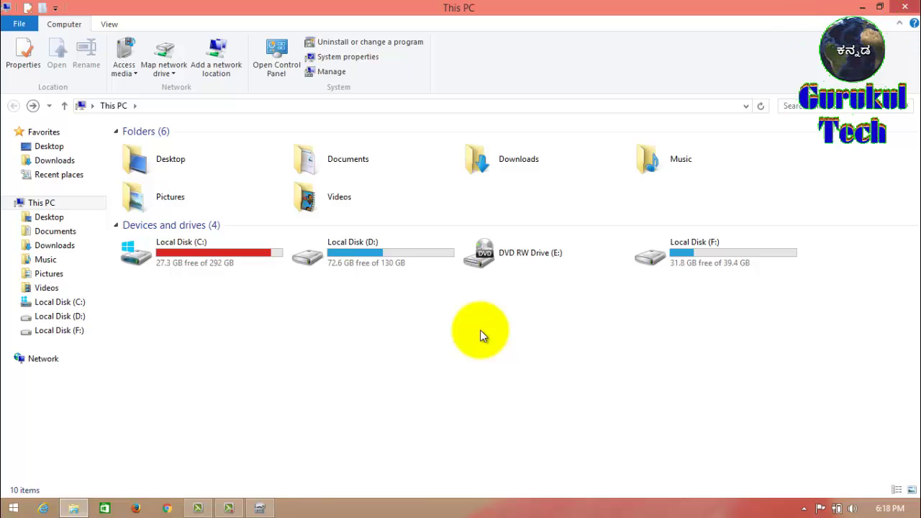
{"action": "left_click", "coordinate": [899, 8]}
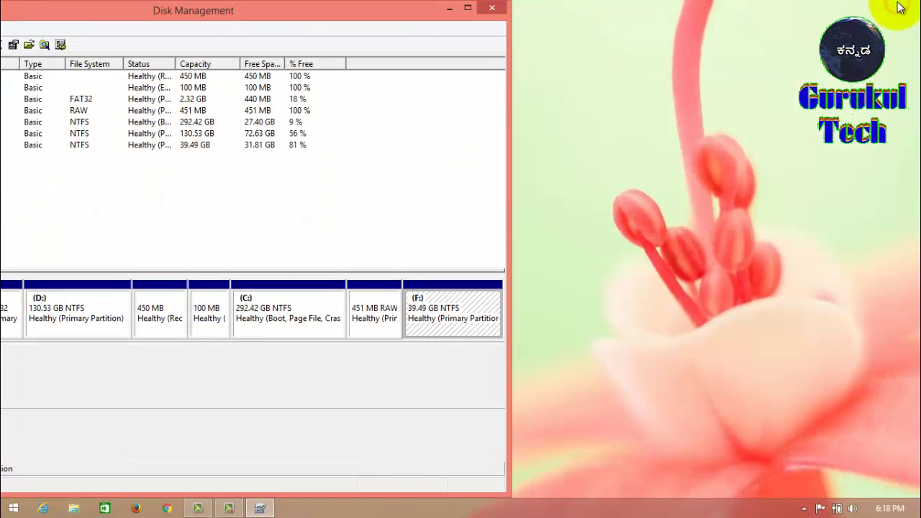
{"action": "left_click", "coordinate": [490, 9]}
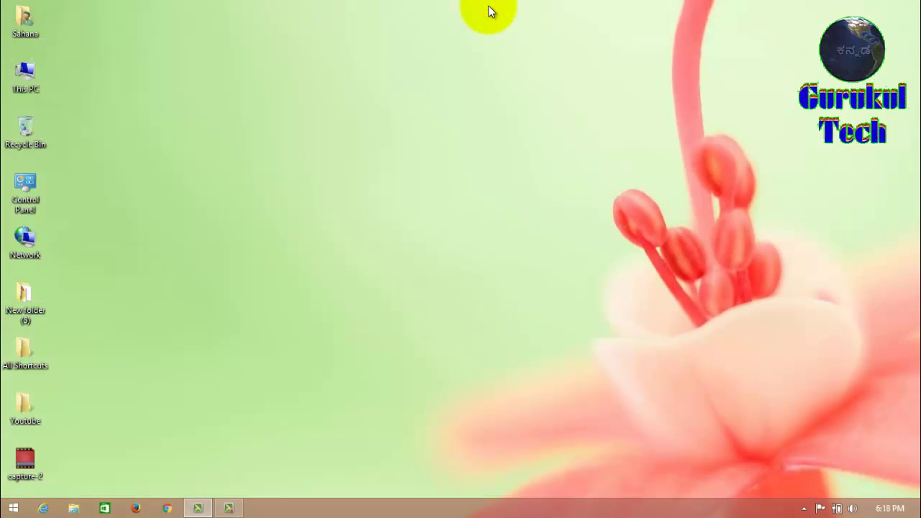
- Open Control Panel from the This PC window and switch its view to small icons
{"action": "double_click", "coordinate": [25, 75]}
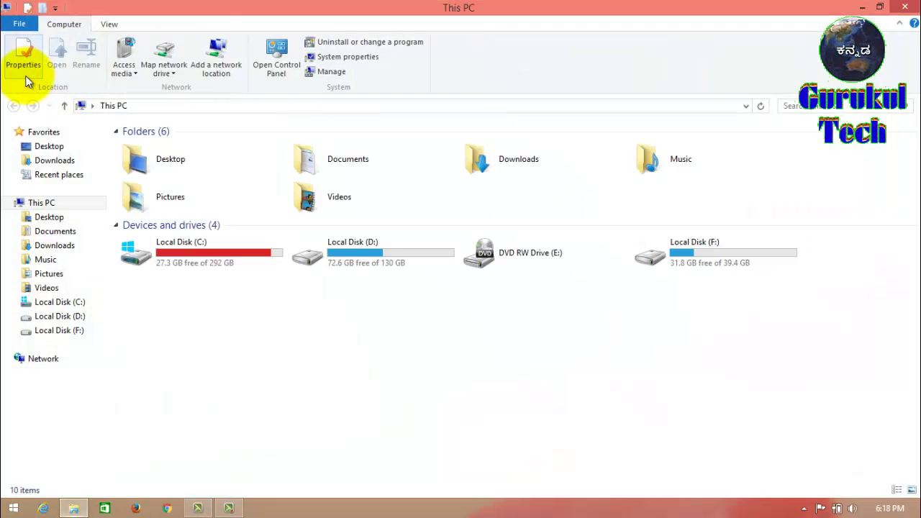
{"action": "left_click", "coordinate": [281, 79]}
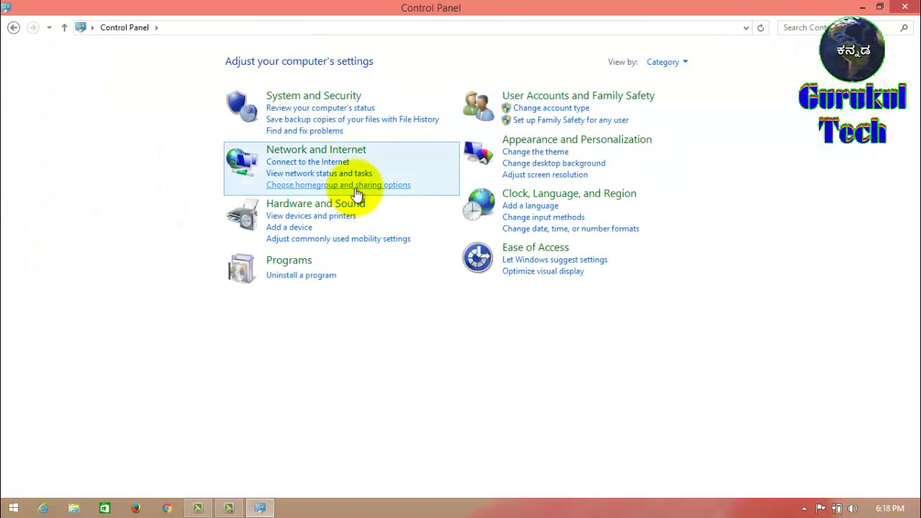
{"action": "left_click", "coordinate": [687, 62]}
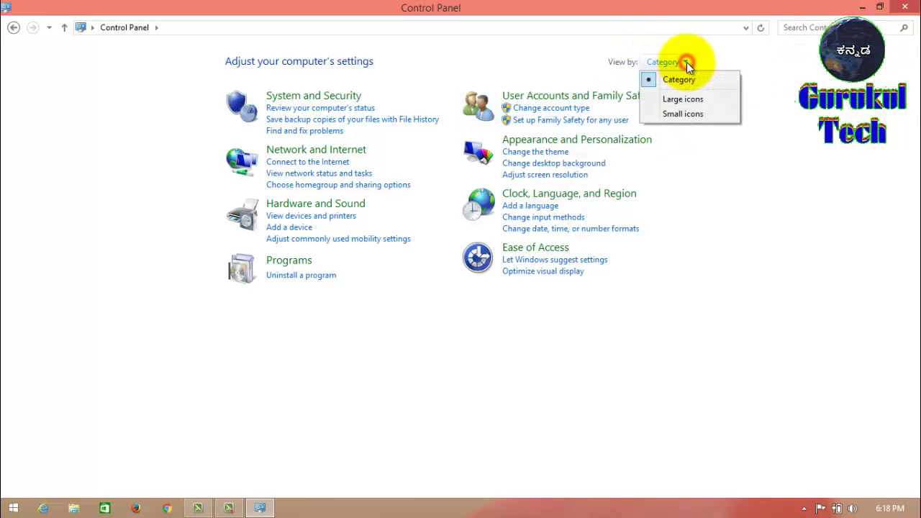
{"action": "left_click", "coordinate": [685, 113]}
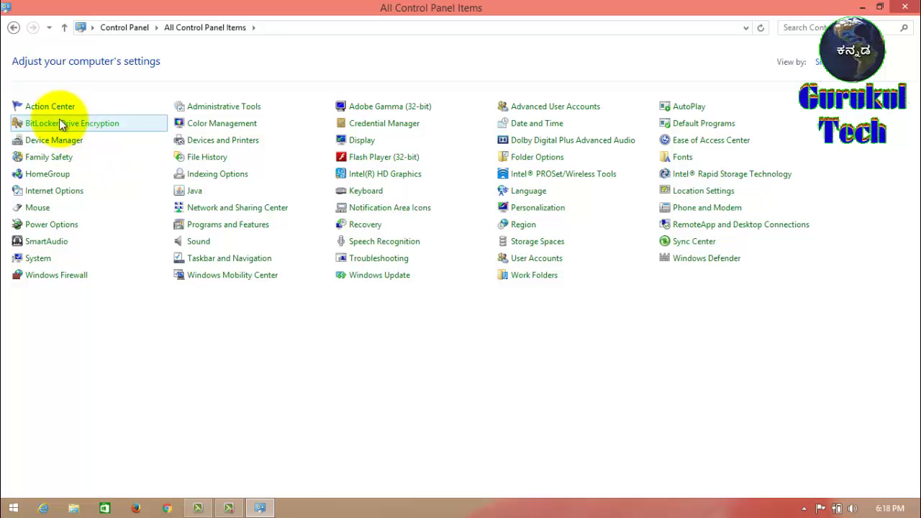
- Open Computer Management from Administrative Tools and display Disk Management under Storage
{"action": "left_click", "coordinate": [224, 108]}
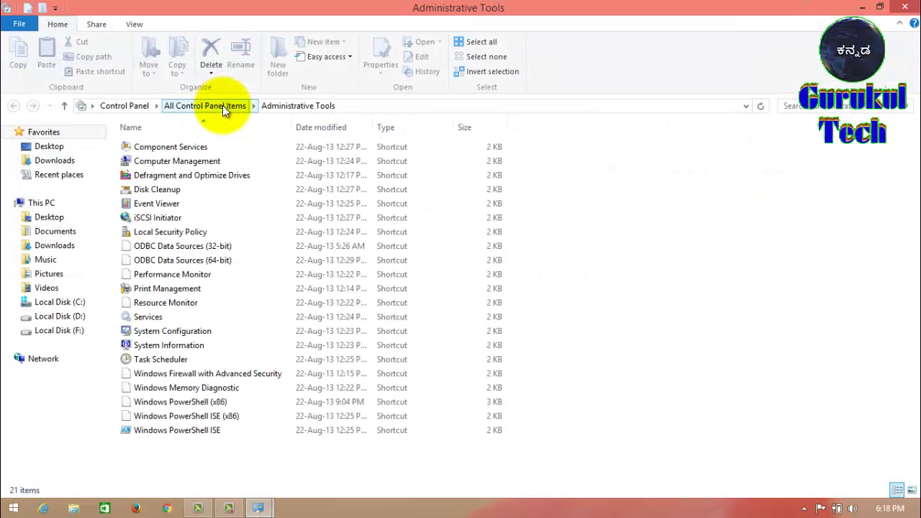
{"action": "double_click", "coordinate": [162, 163]}
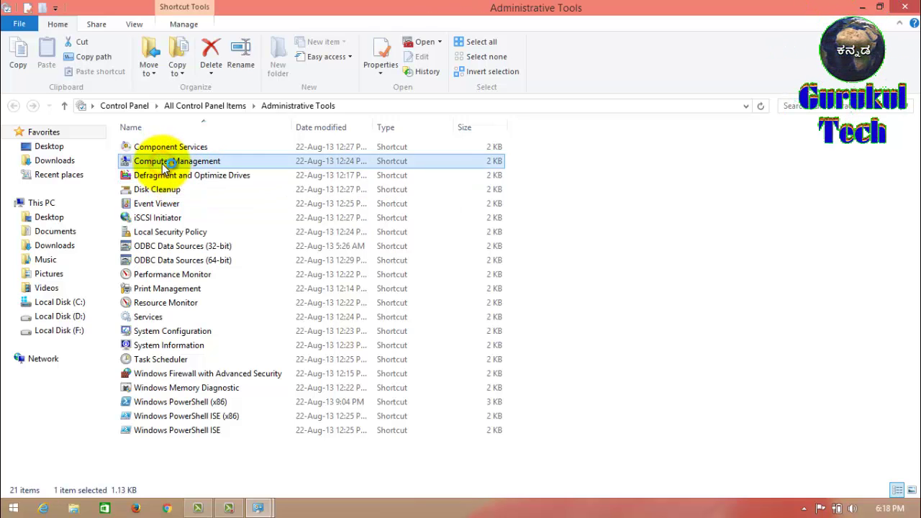
{"action": "key", "text": "p"}
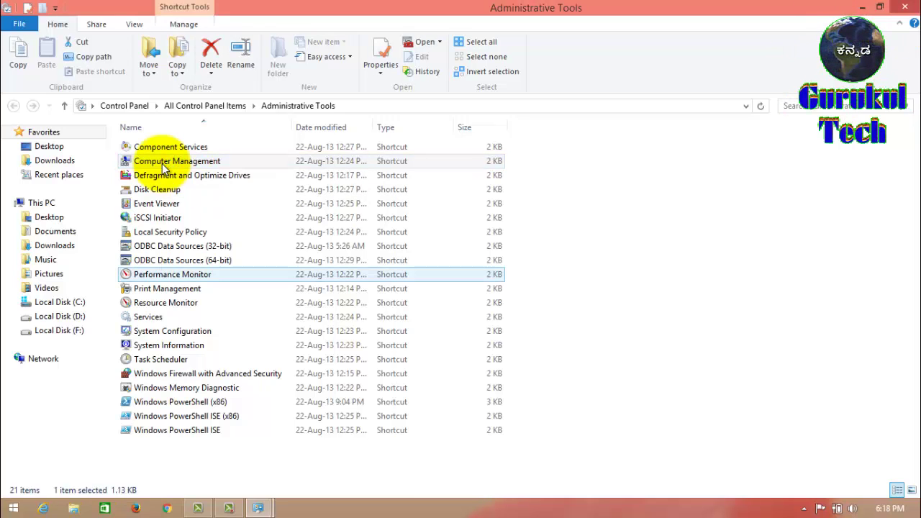
{"action": "left_click", "coordinate": [206, 160]}
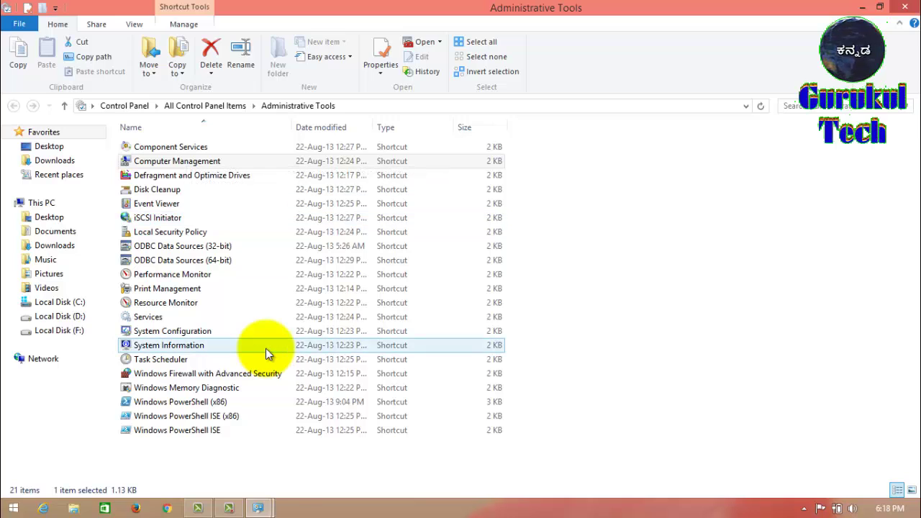
{"action": "left_click", "coordinate": [270, 509]}
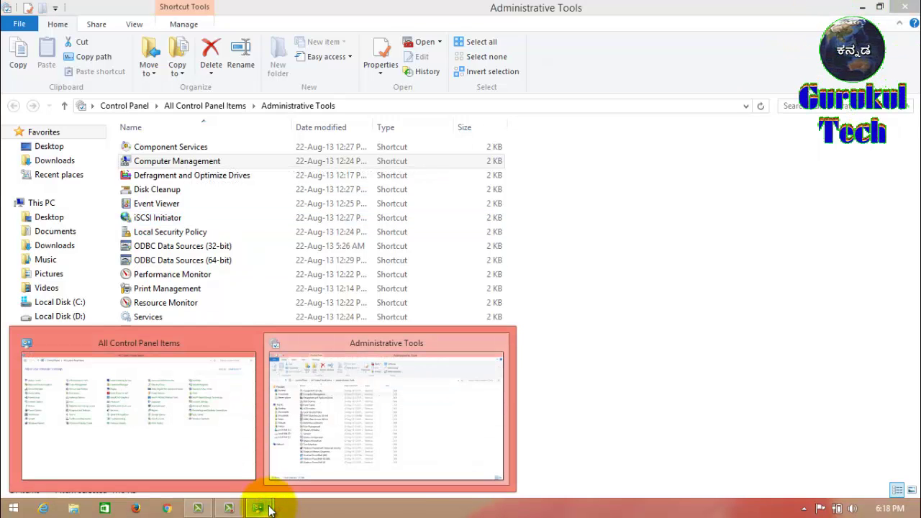
{"action": "double_click", "coordinate": [184, 168]}
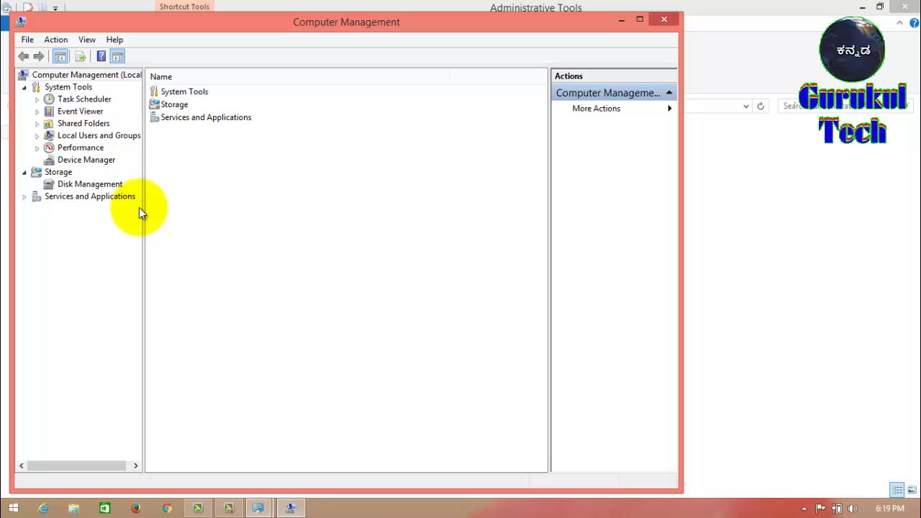
{"action": "left_click", "coordinate": [85, 182]}
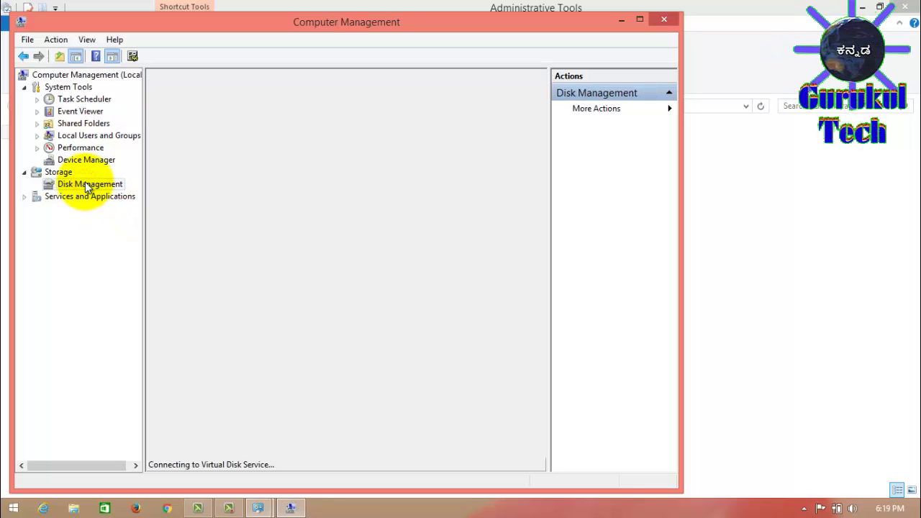